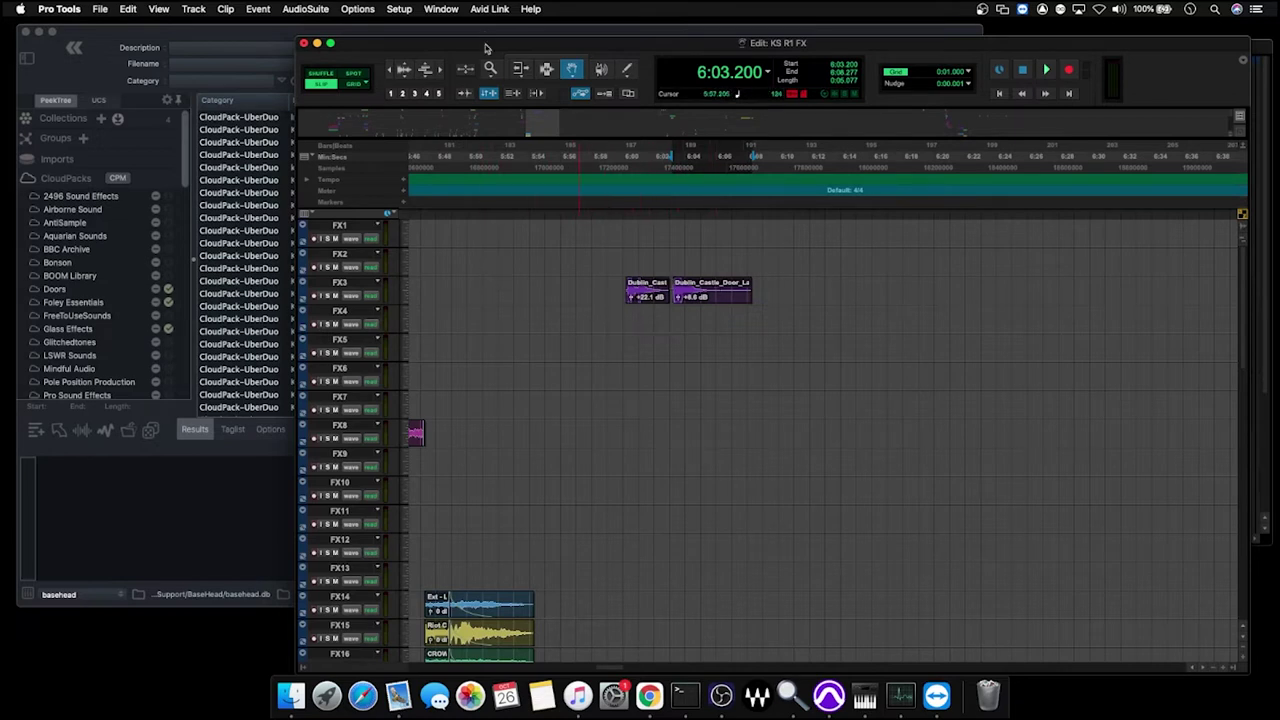
Step: Audition the door clips from an insertion point just before them
left_click(547, 72)
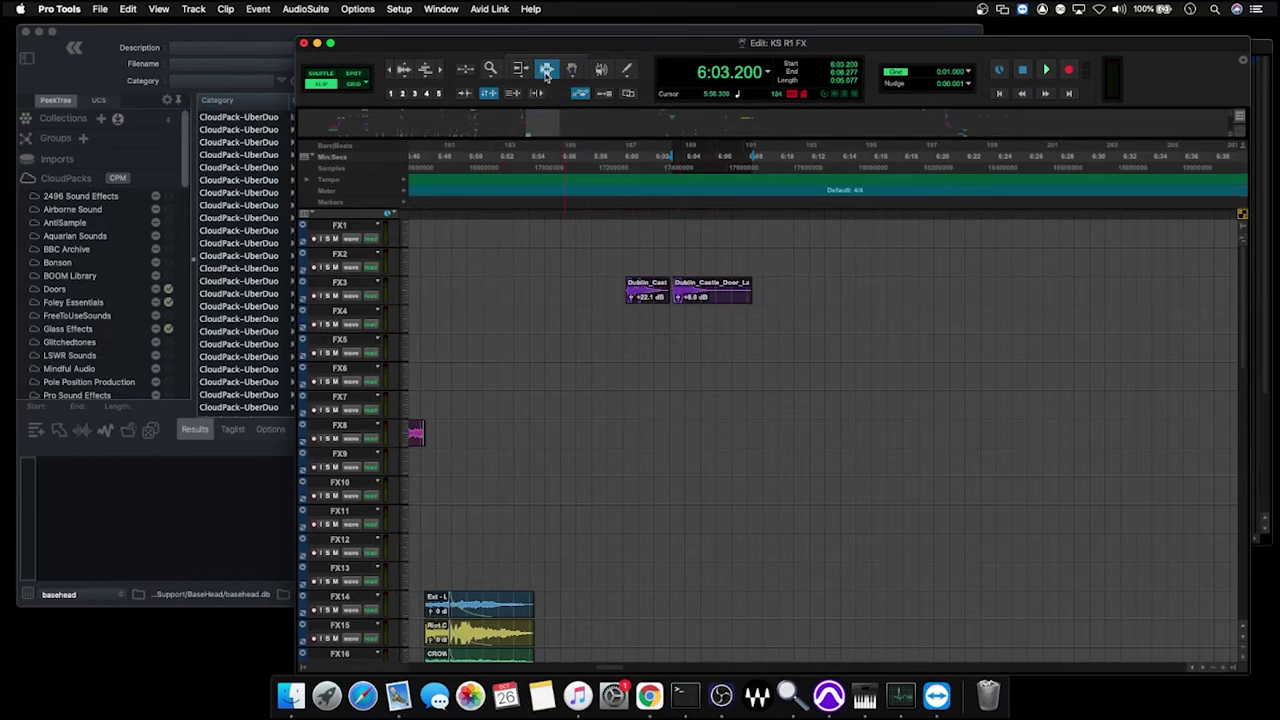
left_click(628, 316)
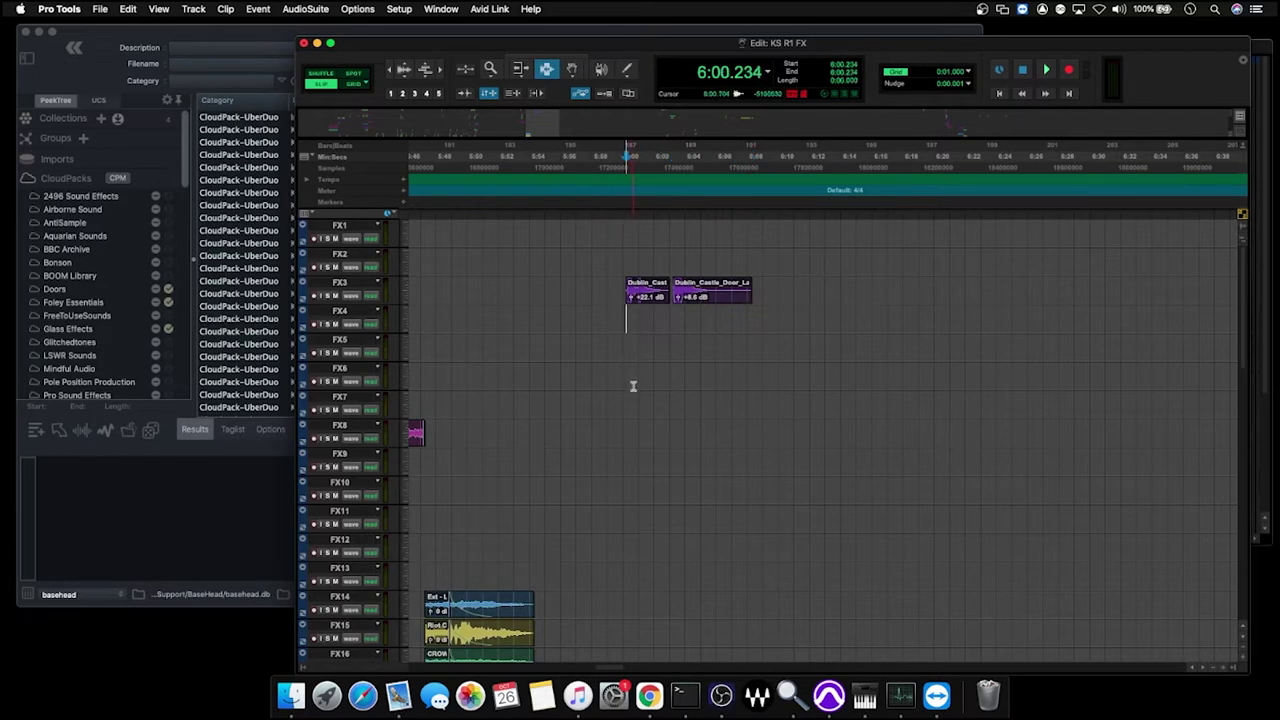
key("space")
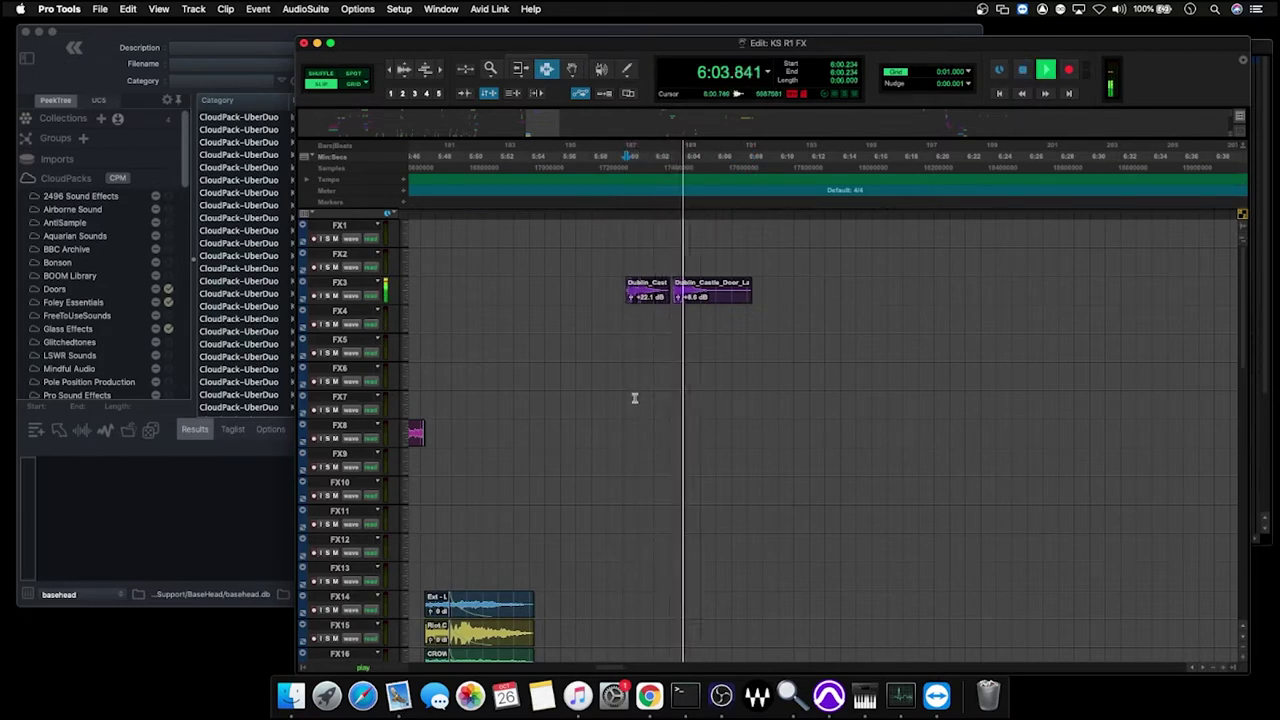
key("space")
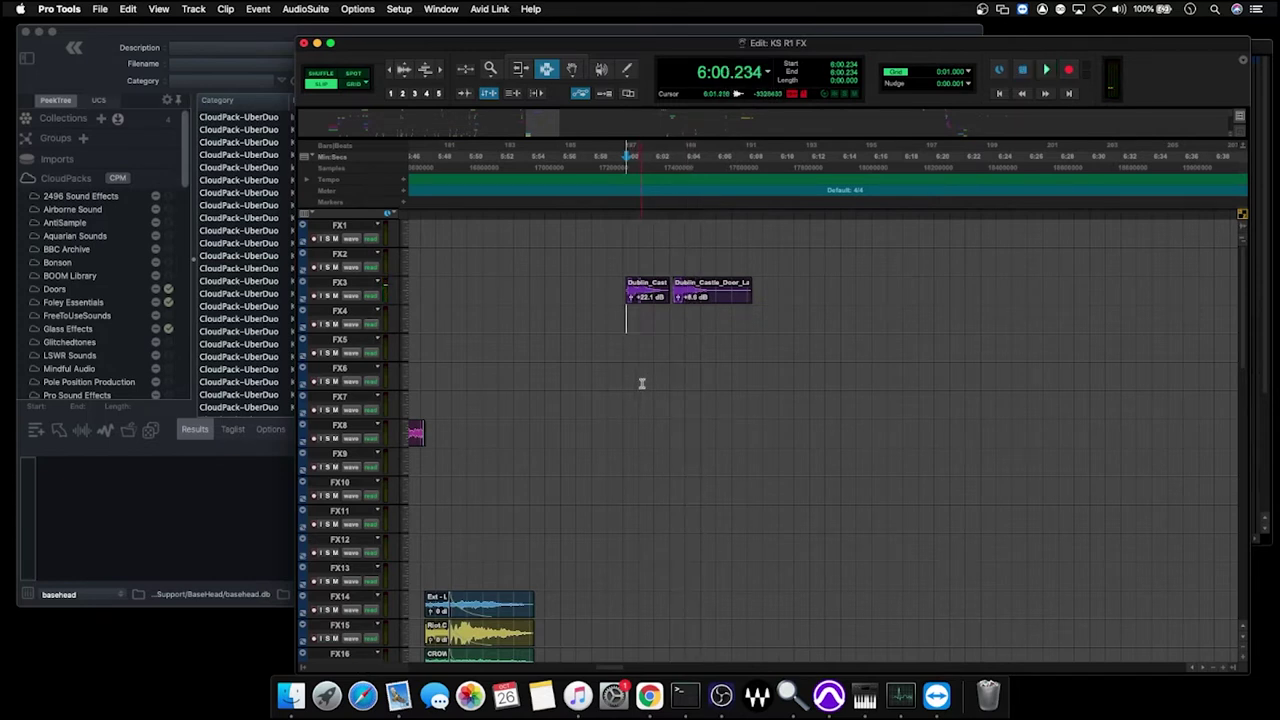
Step: Move the Dublin_Castle_Door clip on FX3 to 6:06.613 and set the insertion point at 6:02.112
key("F8")
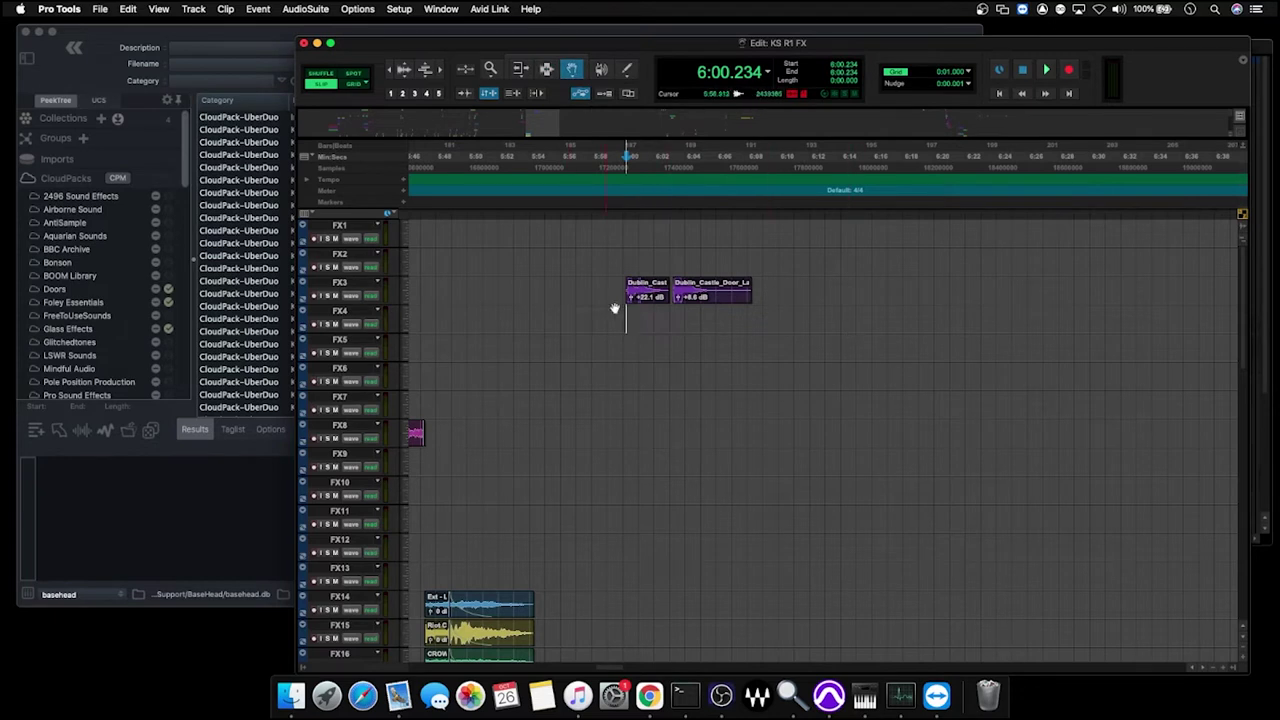
left_click_drag(700, 290, 752, 290)
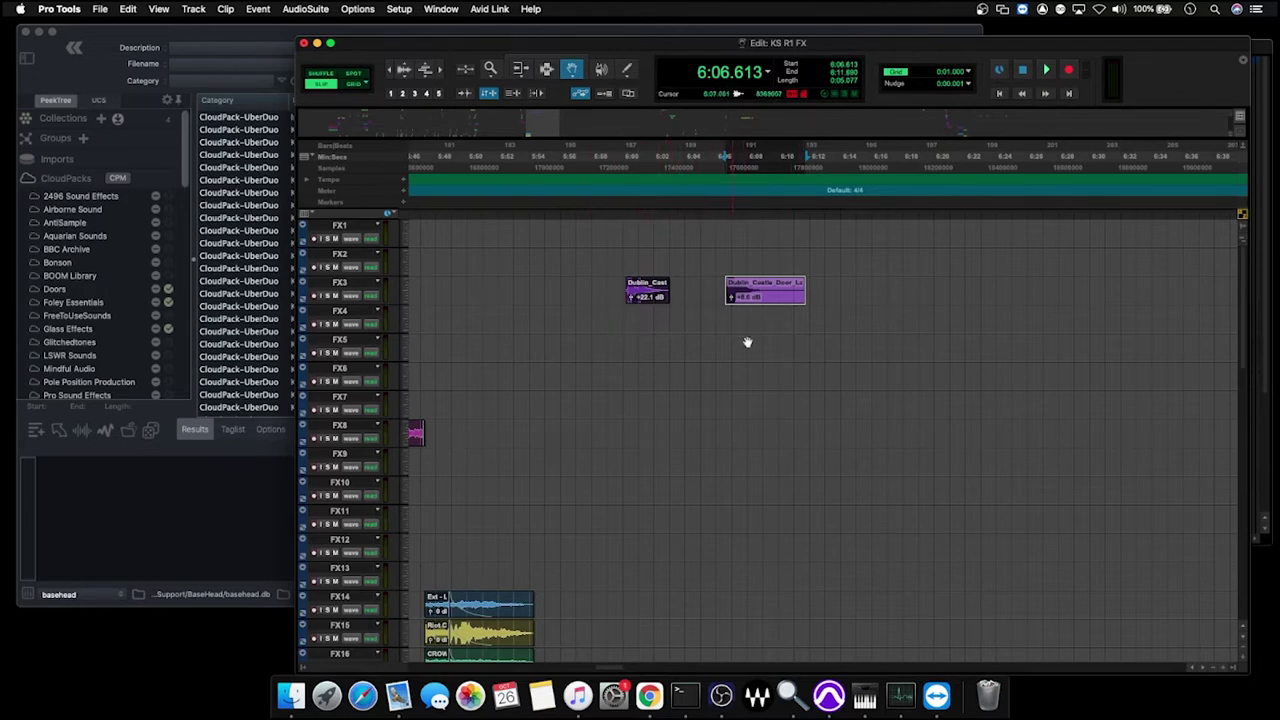
left_click(552, 80)
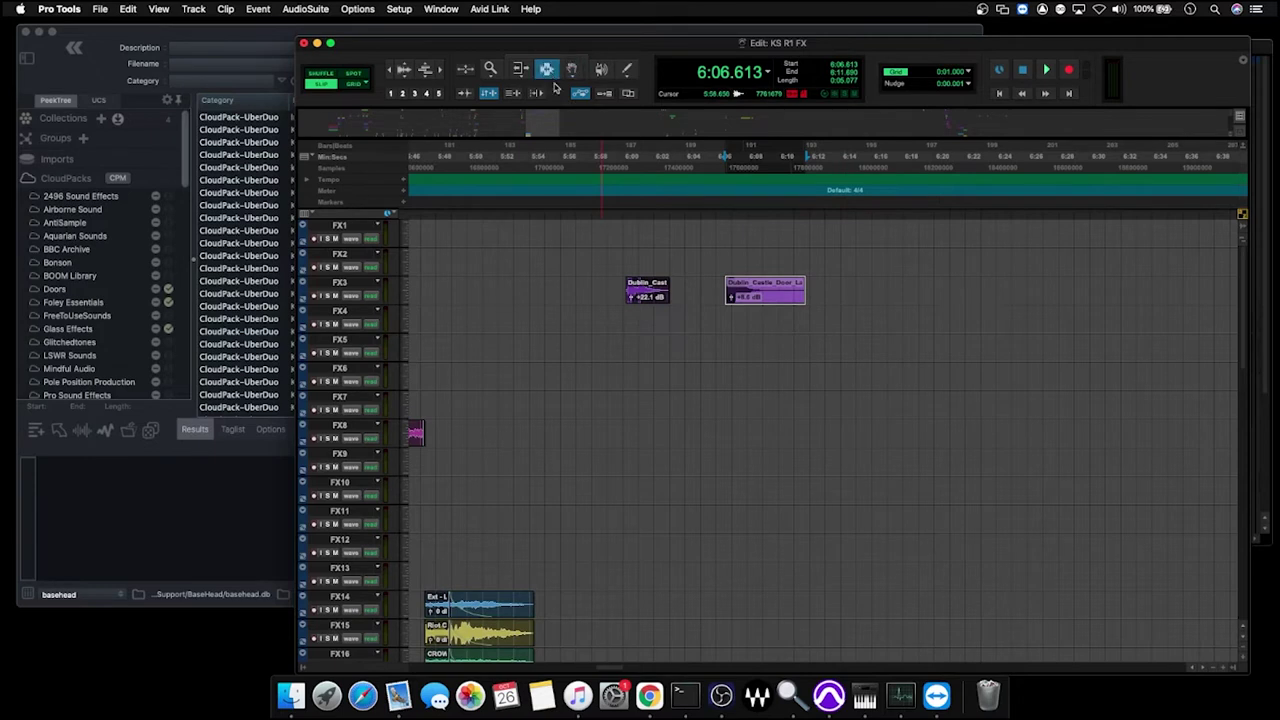
left_click(657, 310)
left_click(645, 318)
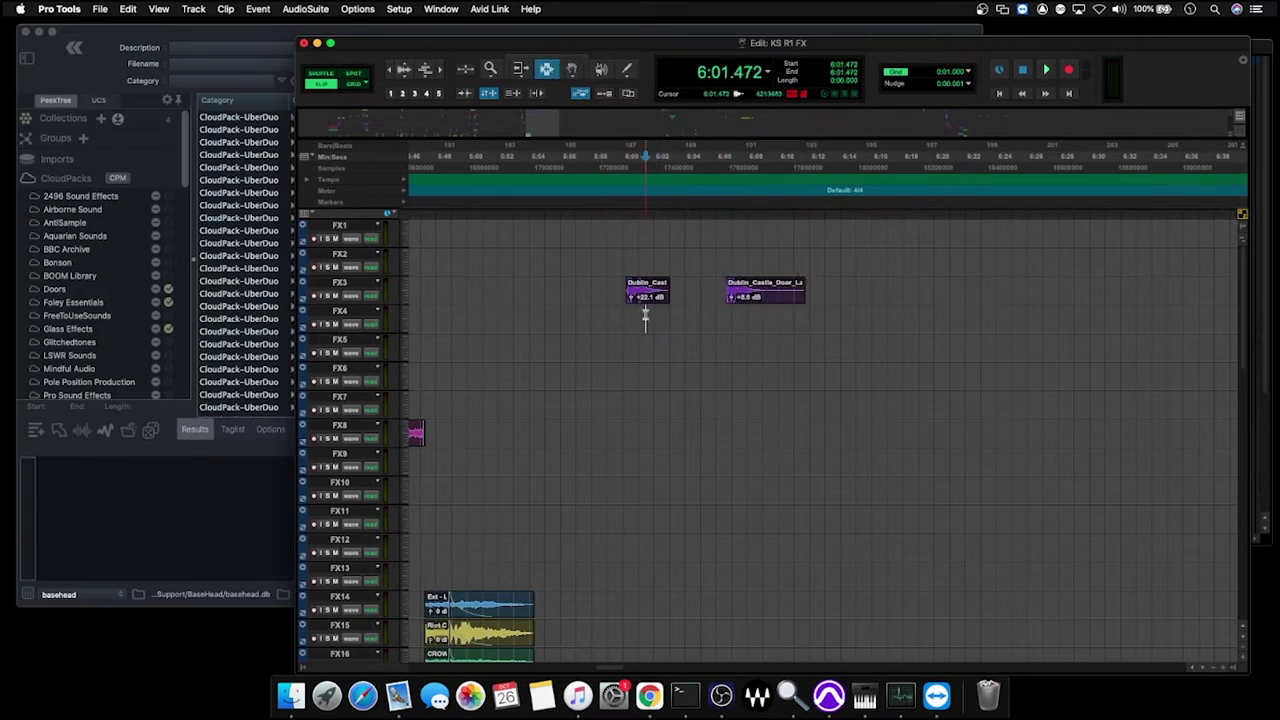
left_click(657, 314)
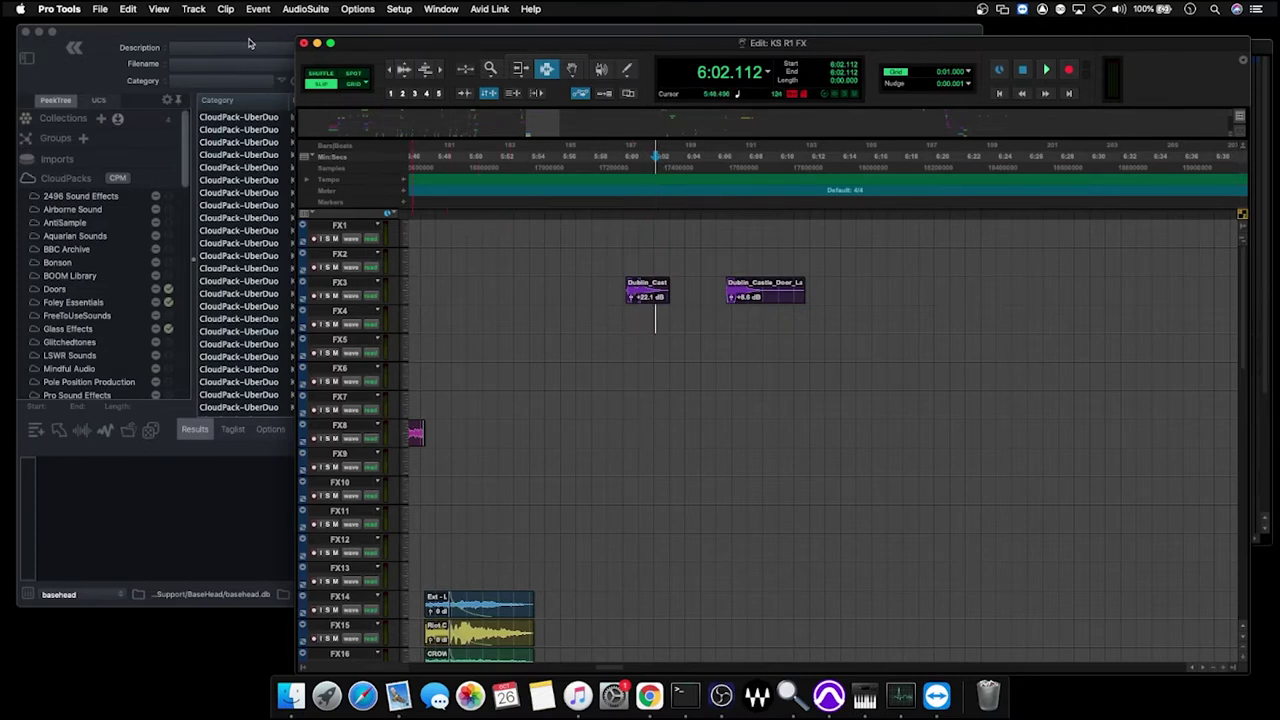
left_click(194, 40)
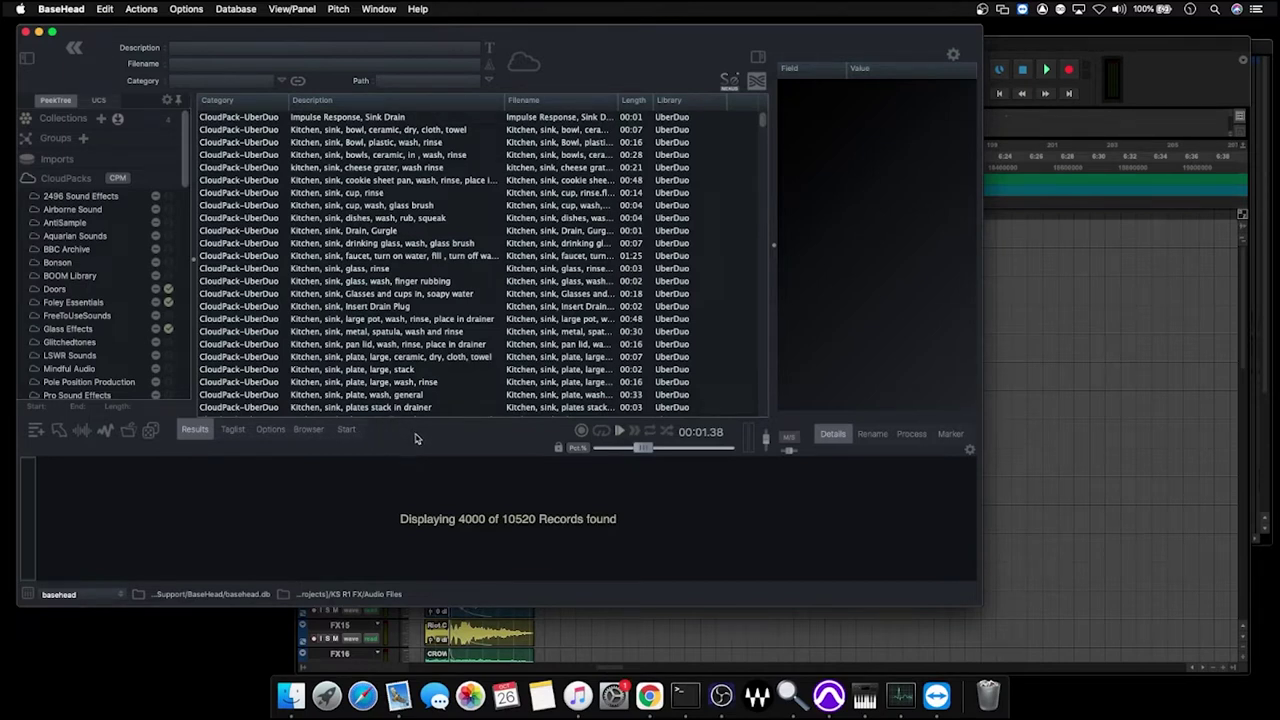
Step: Confirm the session's 48 kHz, 24-bit format in Session Setup, then return to BaseHead's Options page
left_click(270, 429)
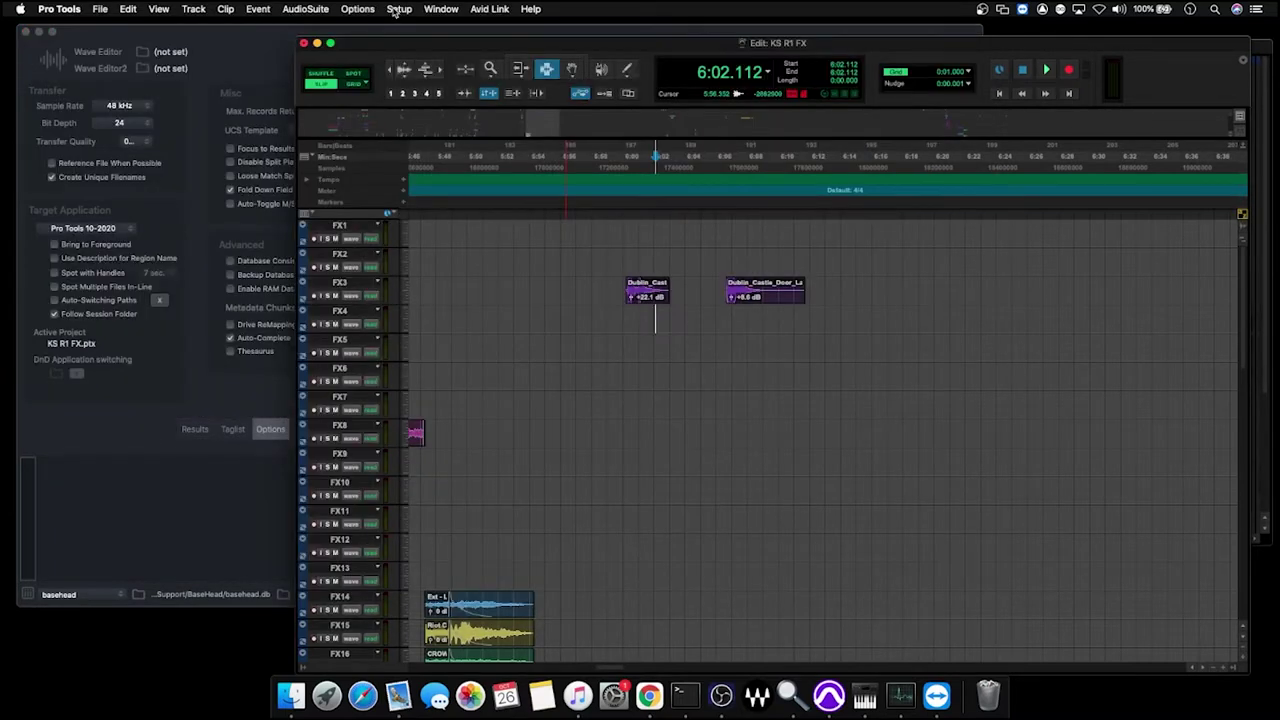
left_click(399, 10)
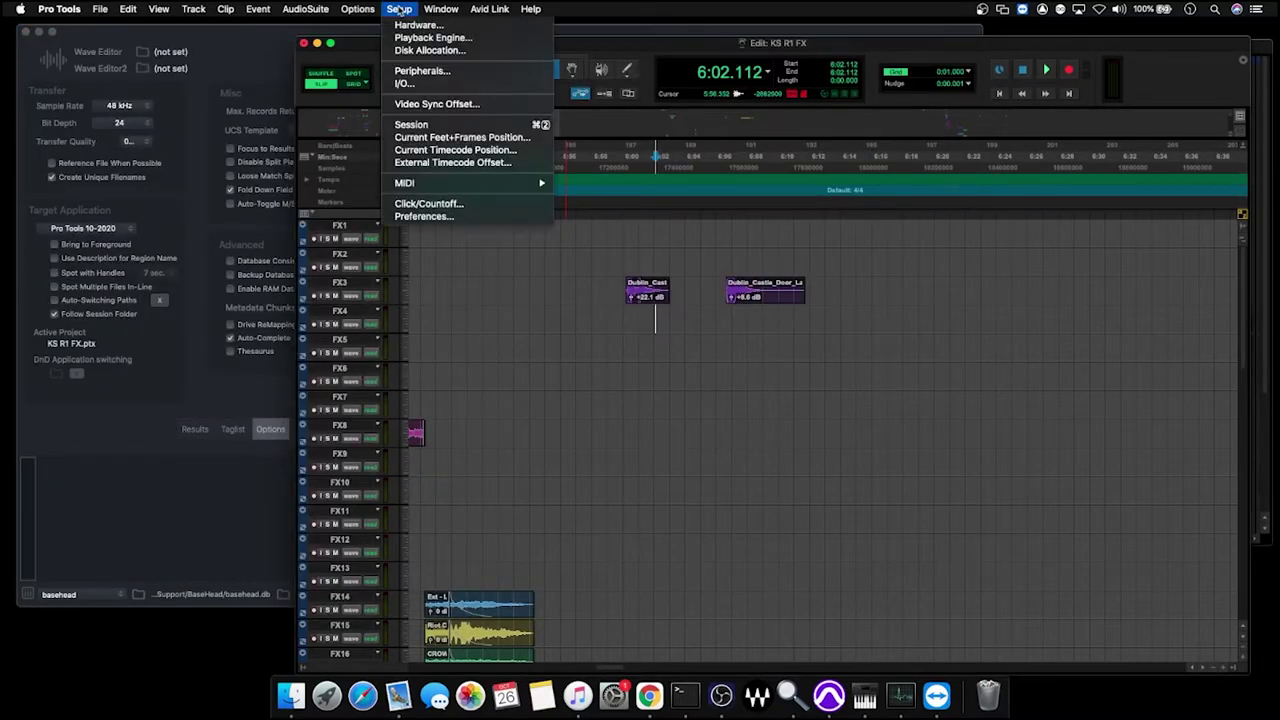
left_click(435, 127)
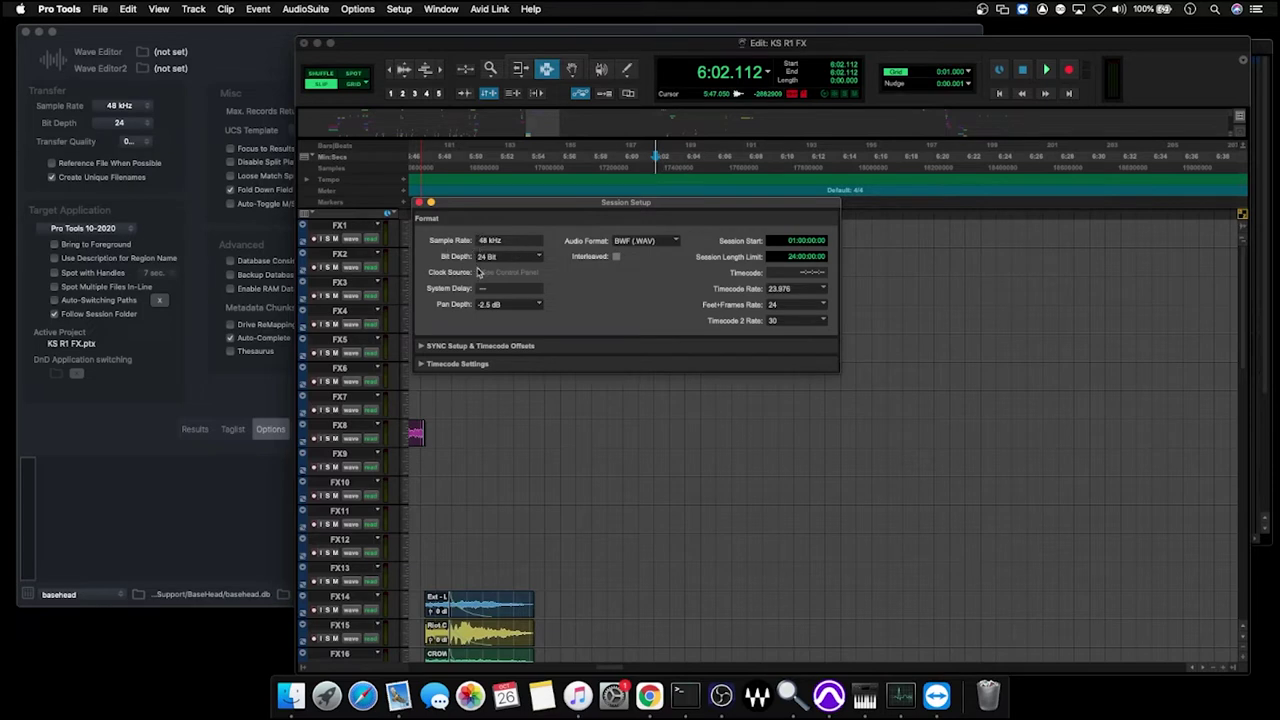
left_click(420, 202)
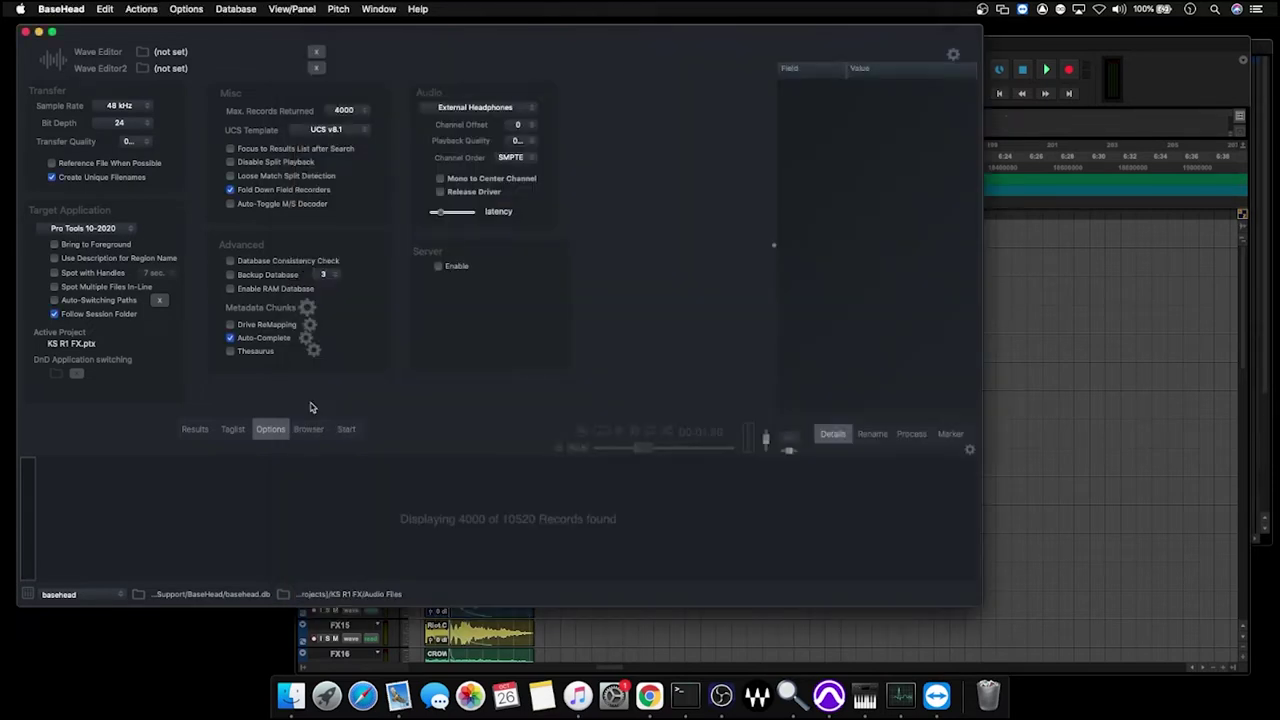
Step: Choose transfer quality 6 - Ludacris Quality and return to the results list
left_click(127, 143)
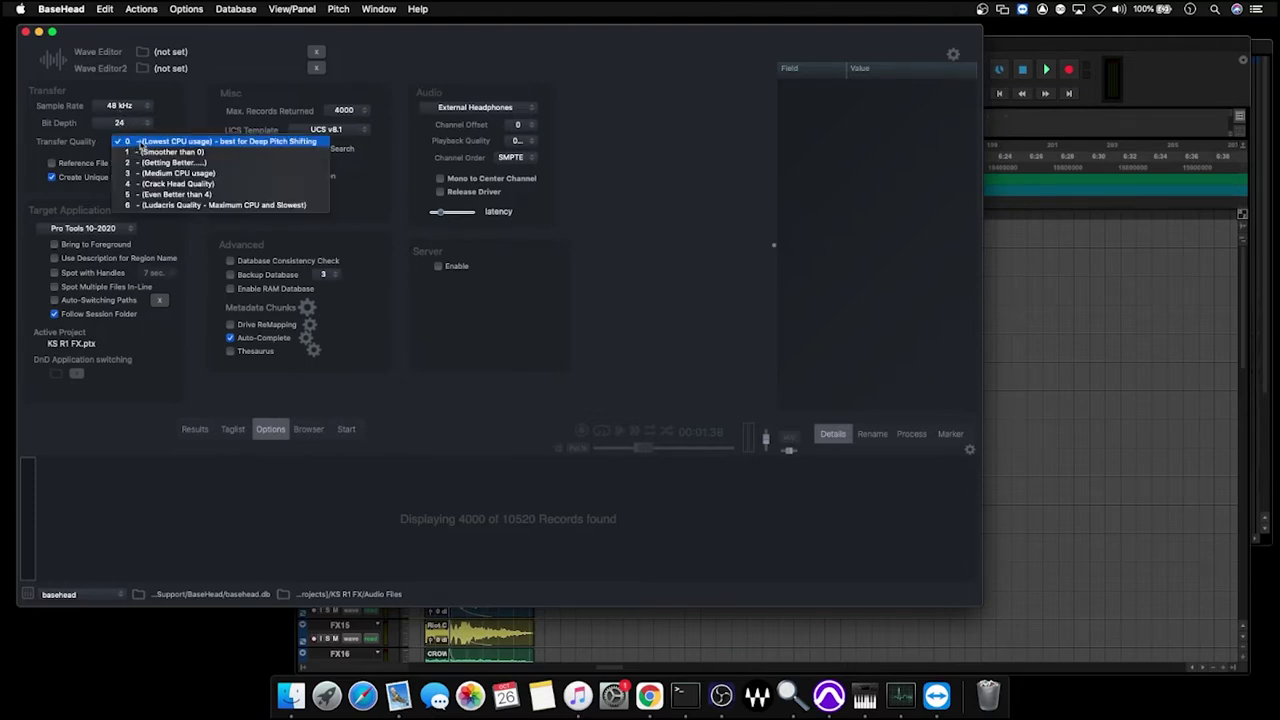
left_click(208, 206)
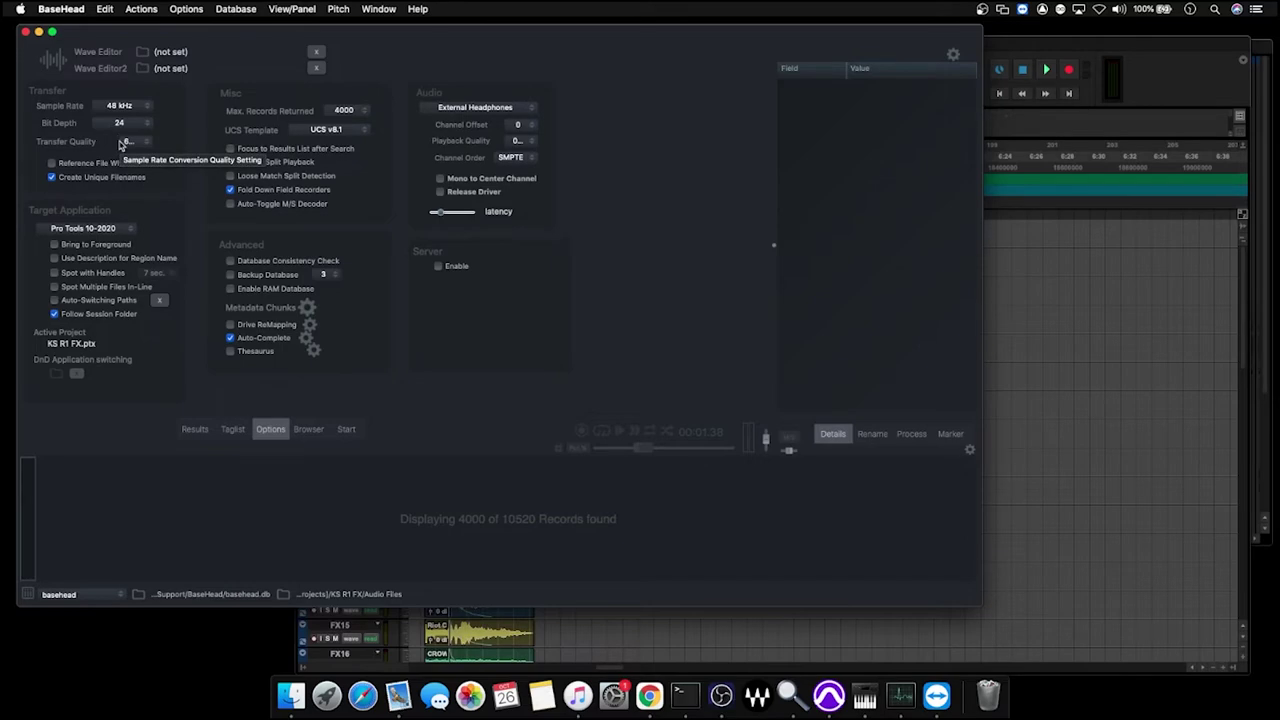
key("Escape")
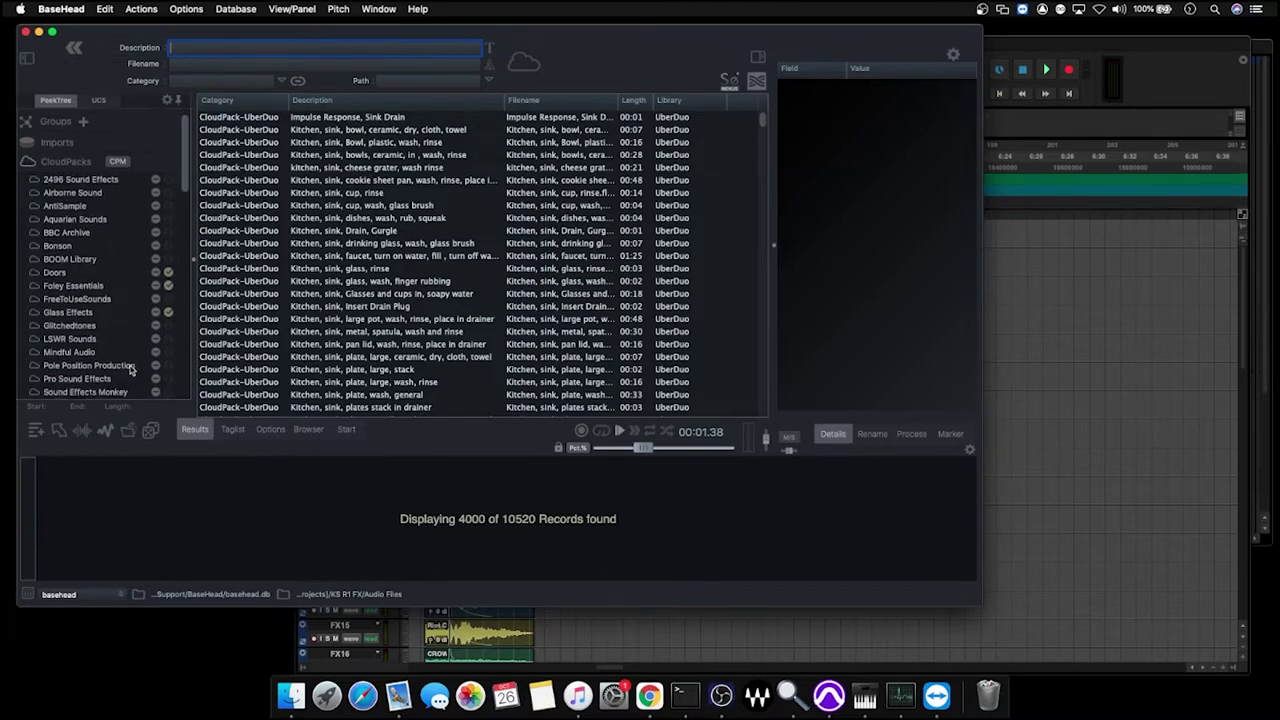
Step: Include the Glass Effects CloudPack library in searches
scroll(130, 360, "down", 5)
scroll(133, 369, "up", 5)
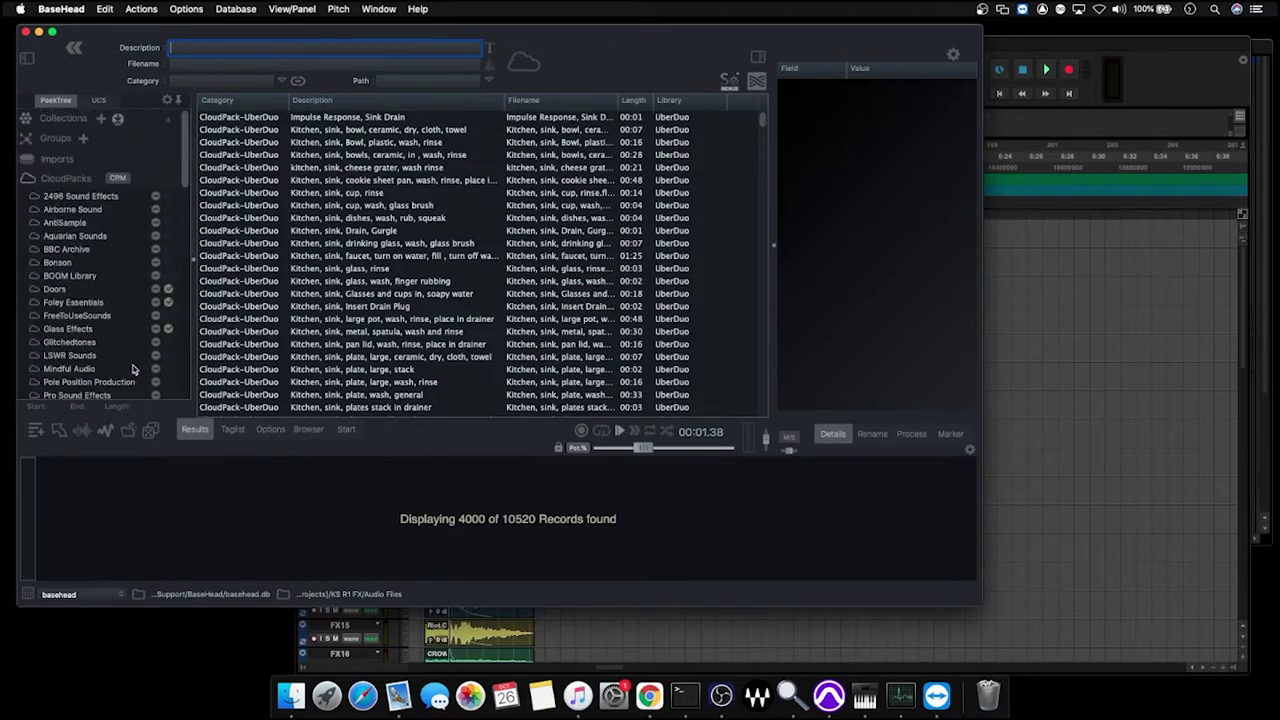
left_click(169, 329)
Step: Search descriptions for 'door creak' (27 records) and audition Wooden Door Creak 07037348.flac
type("oor creak")
key("Return")
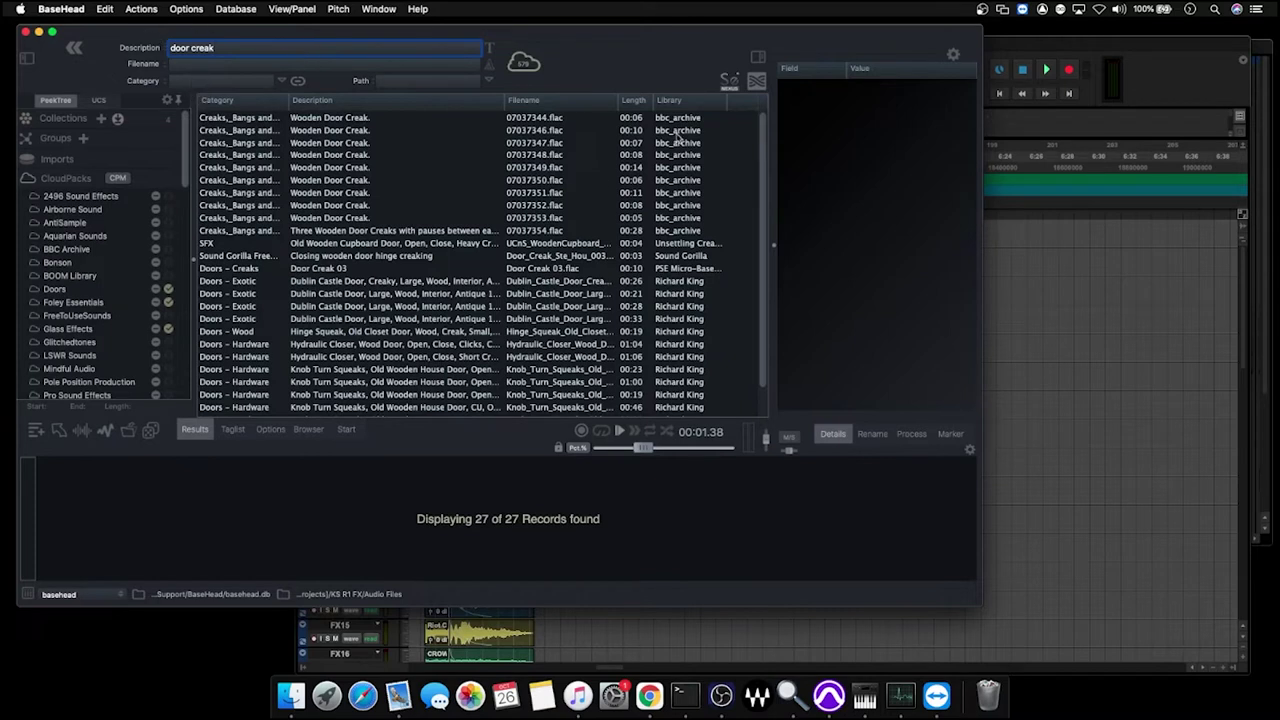
left_click(358, 157)
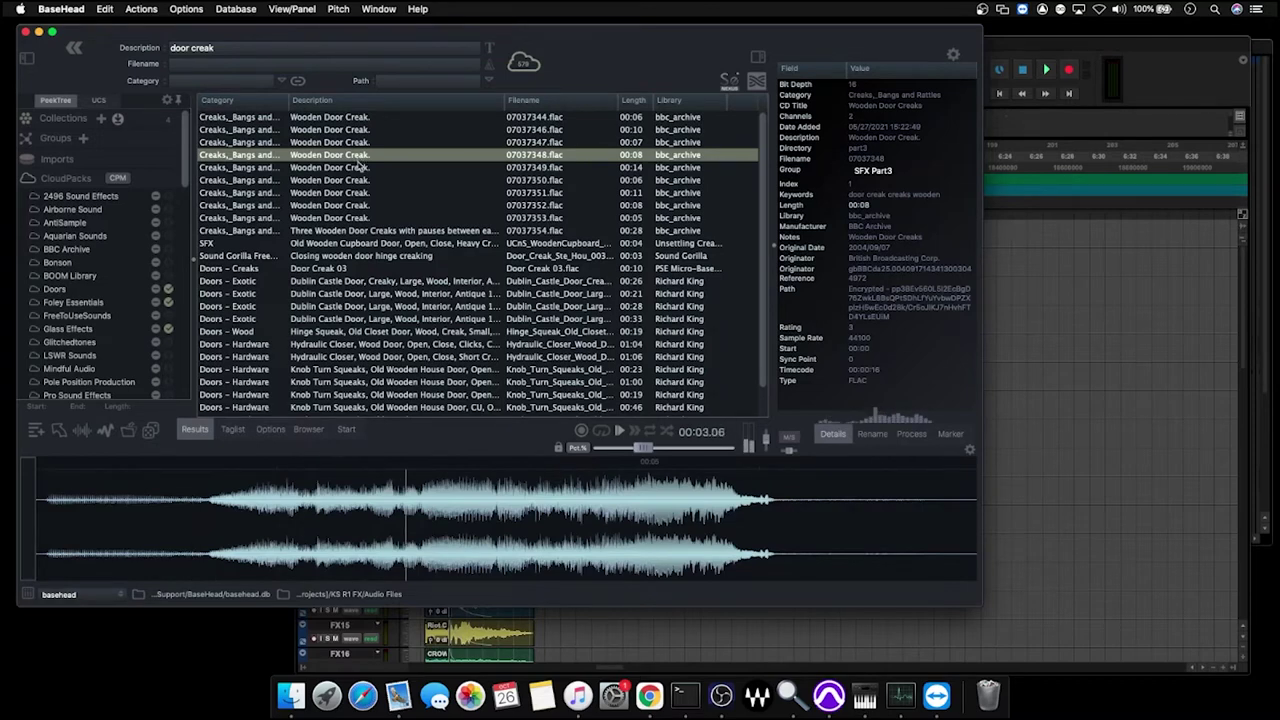
Step: Audition Wooden Door Creak 07037350.flac and lower its pitch to about -57 %
left_click(357, 182)
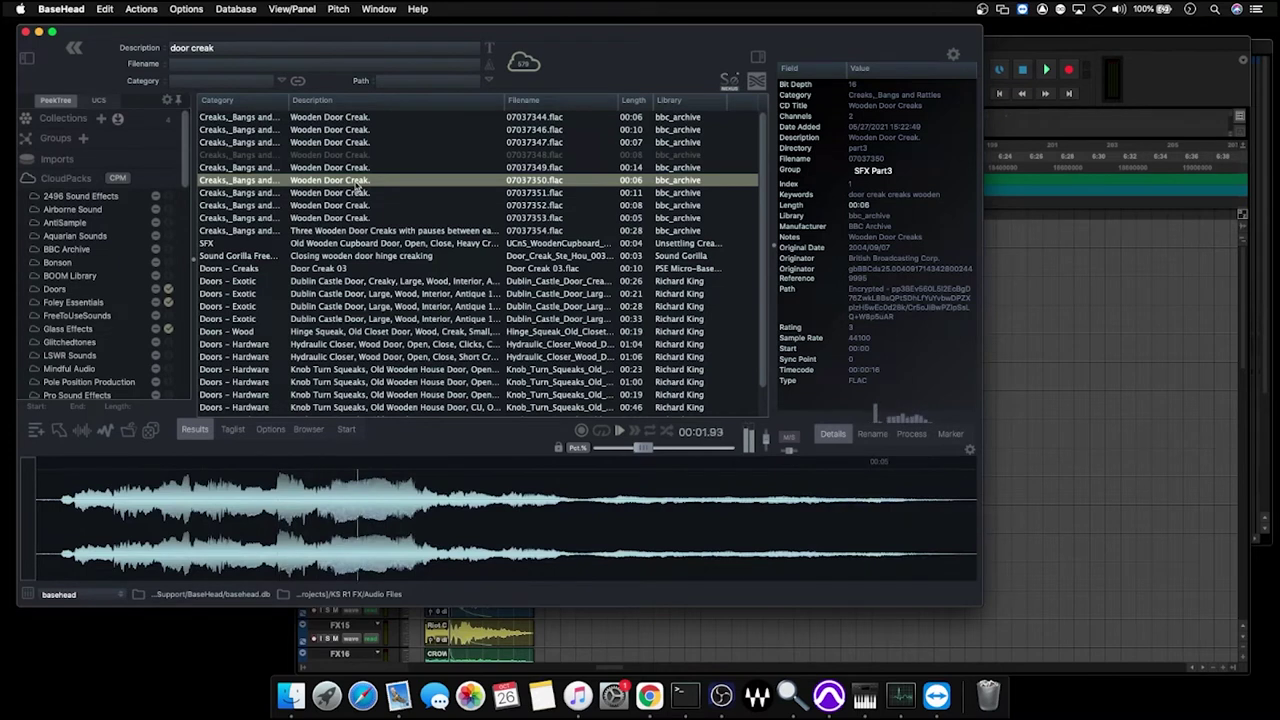
mouse_move(644, 452)
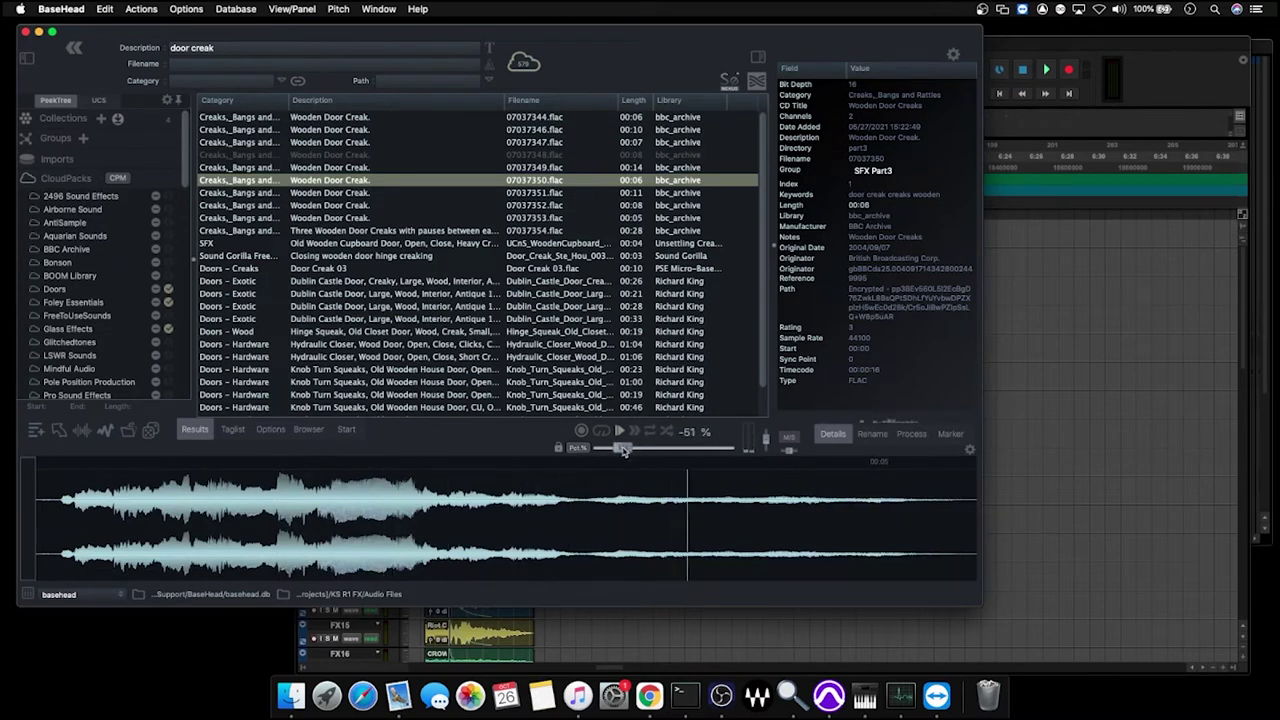
left_click_drag(623, 450, 620, 450)
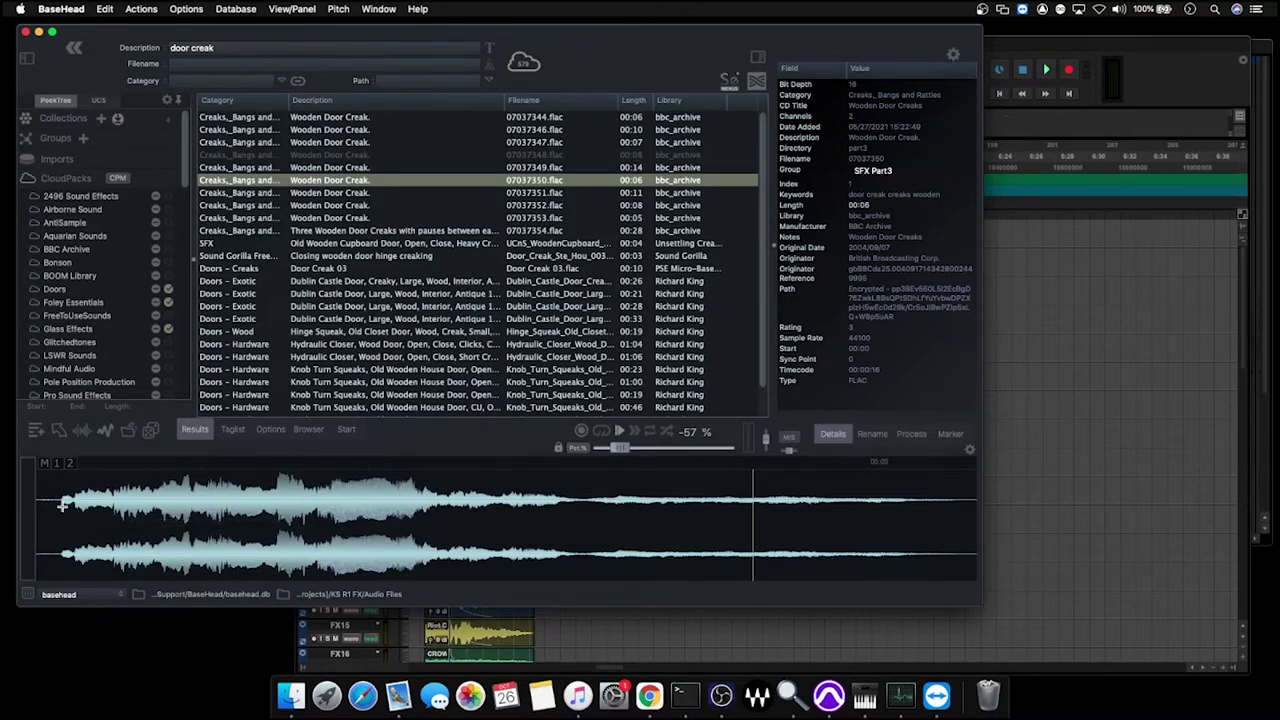
left_click(62, 507)
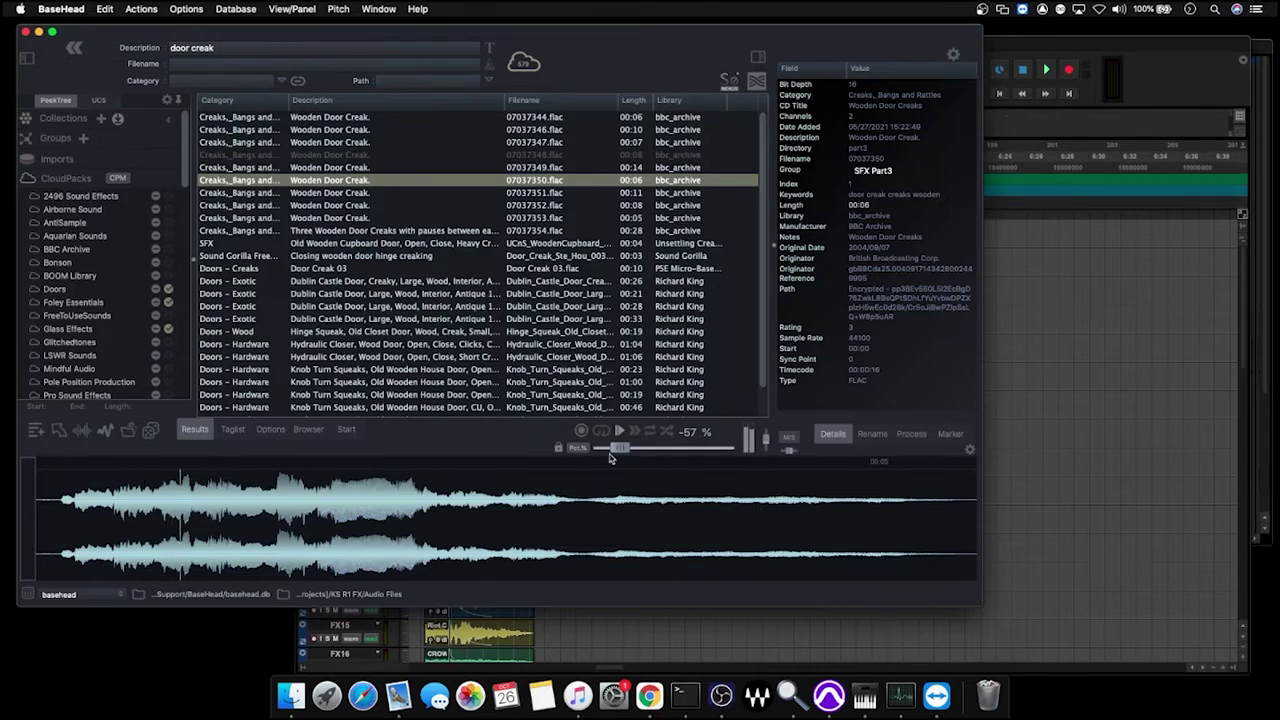
left_click_drag(620, 448, 613, 453)
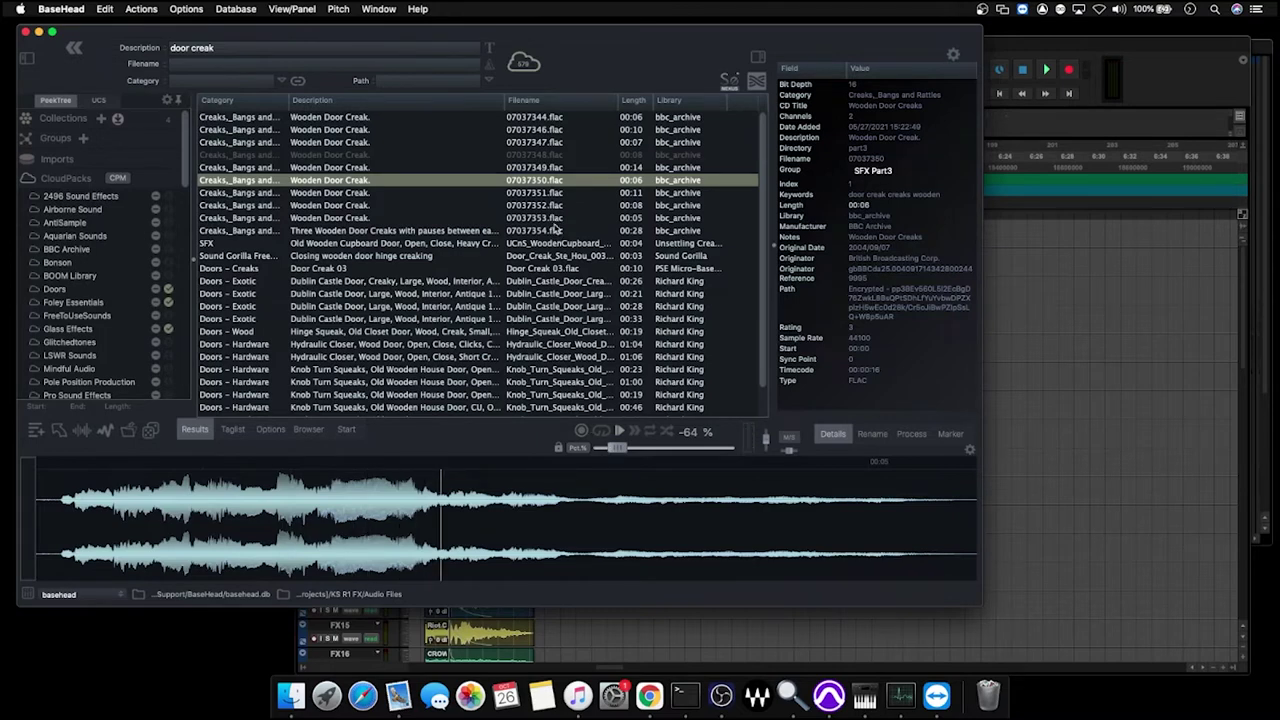
Step: Audition the Three Wooden Door Creaks file and pitch its last creak down to -55 %
left_click(557, 230)
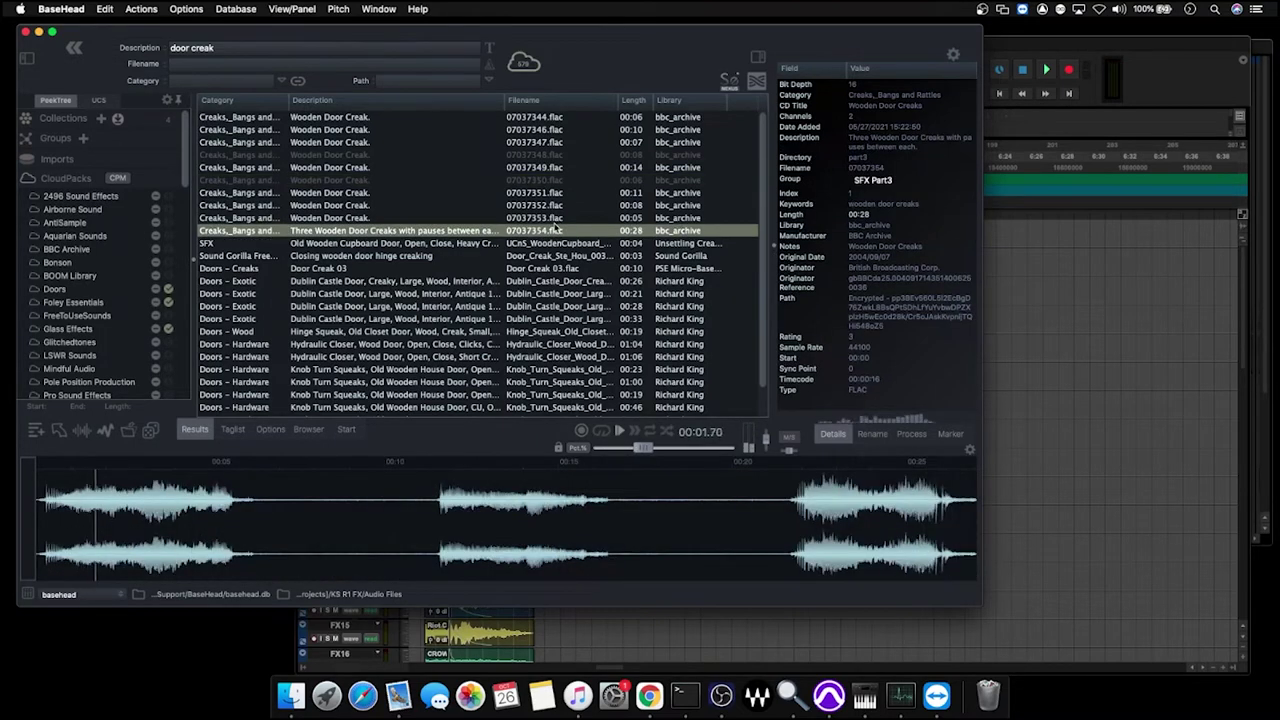
left_click(435, 519)
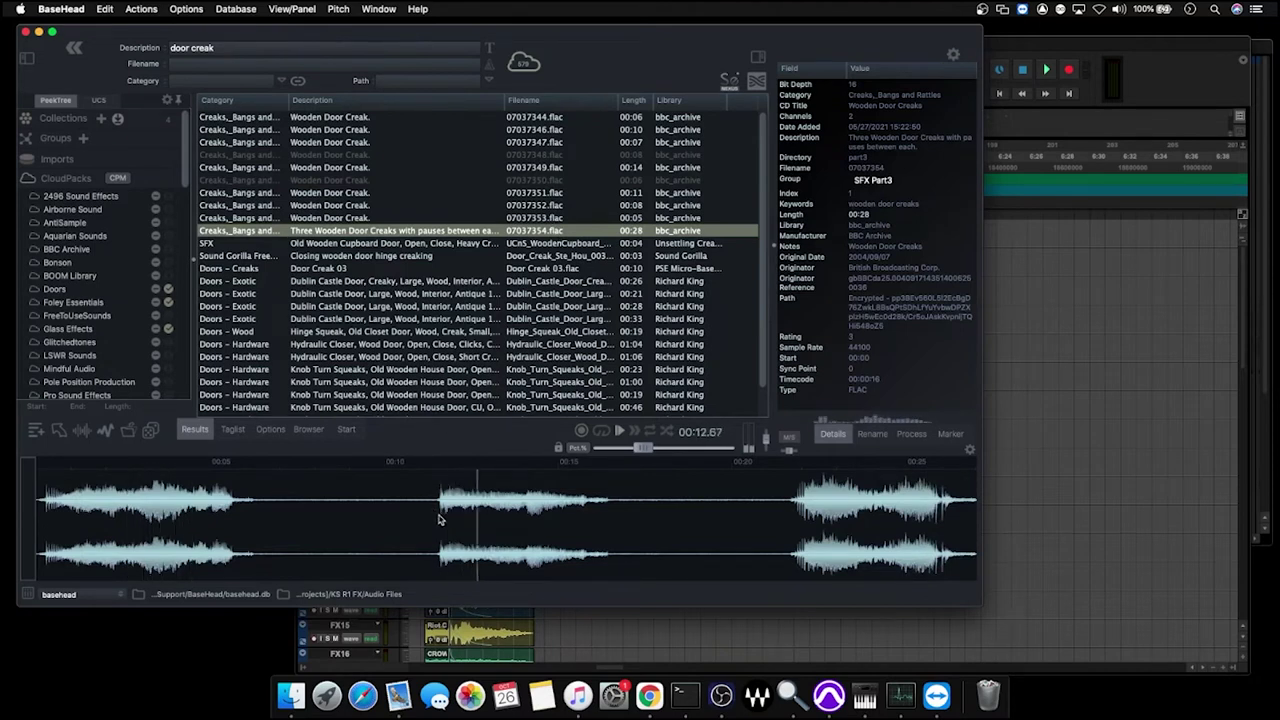
left_click(790, 525)
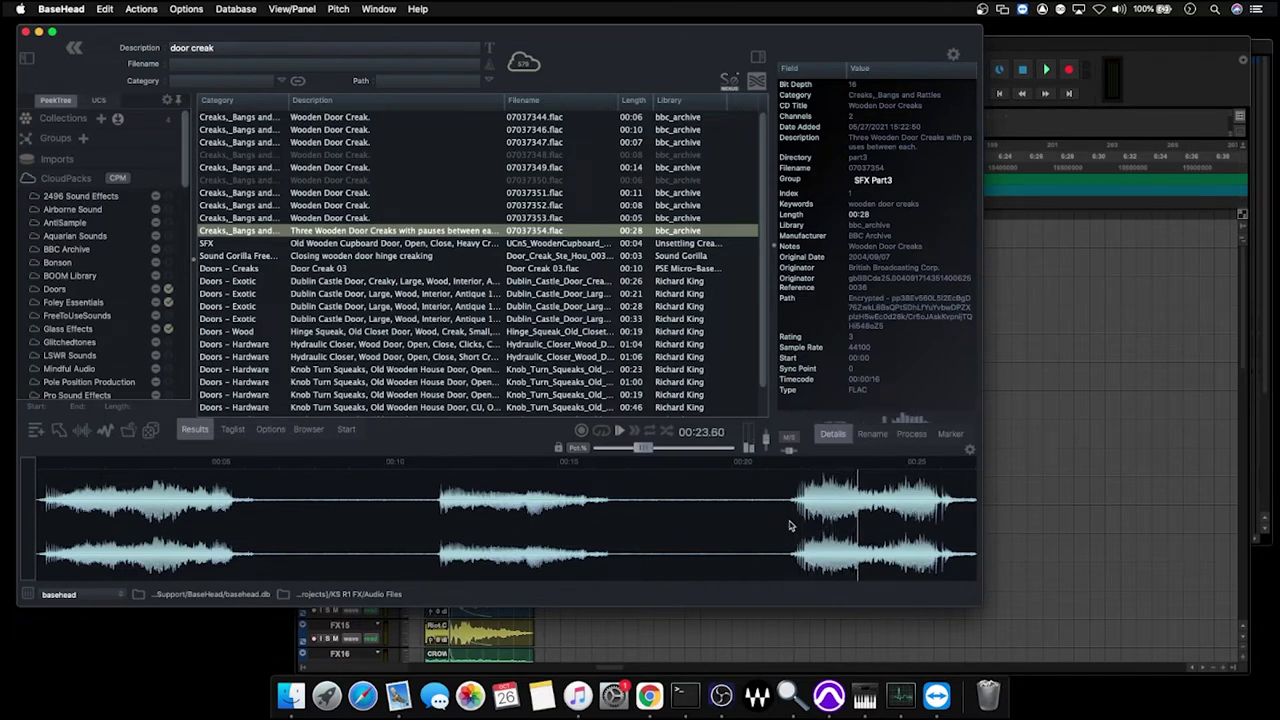
left_click_drag(641, 449, 628, 450)
left_click(794, 522)
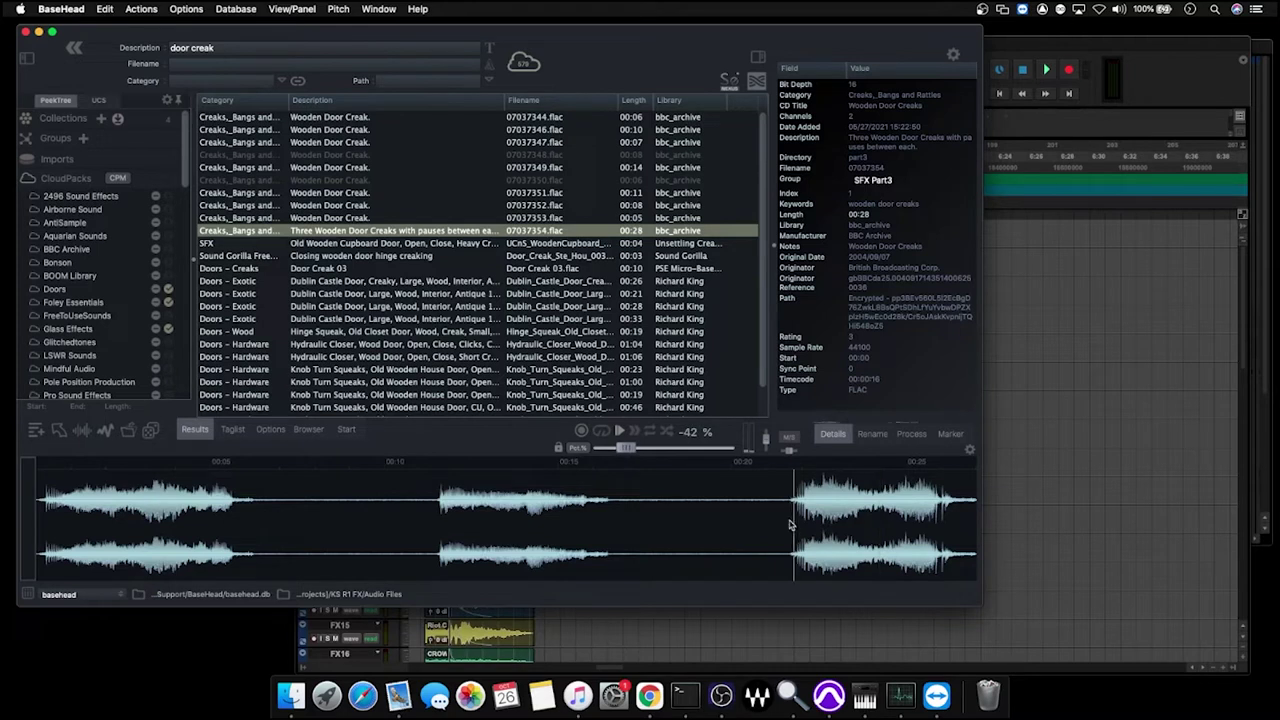
left_click_drag(625, 450, 622, 451)
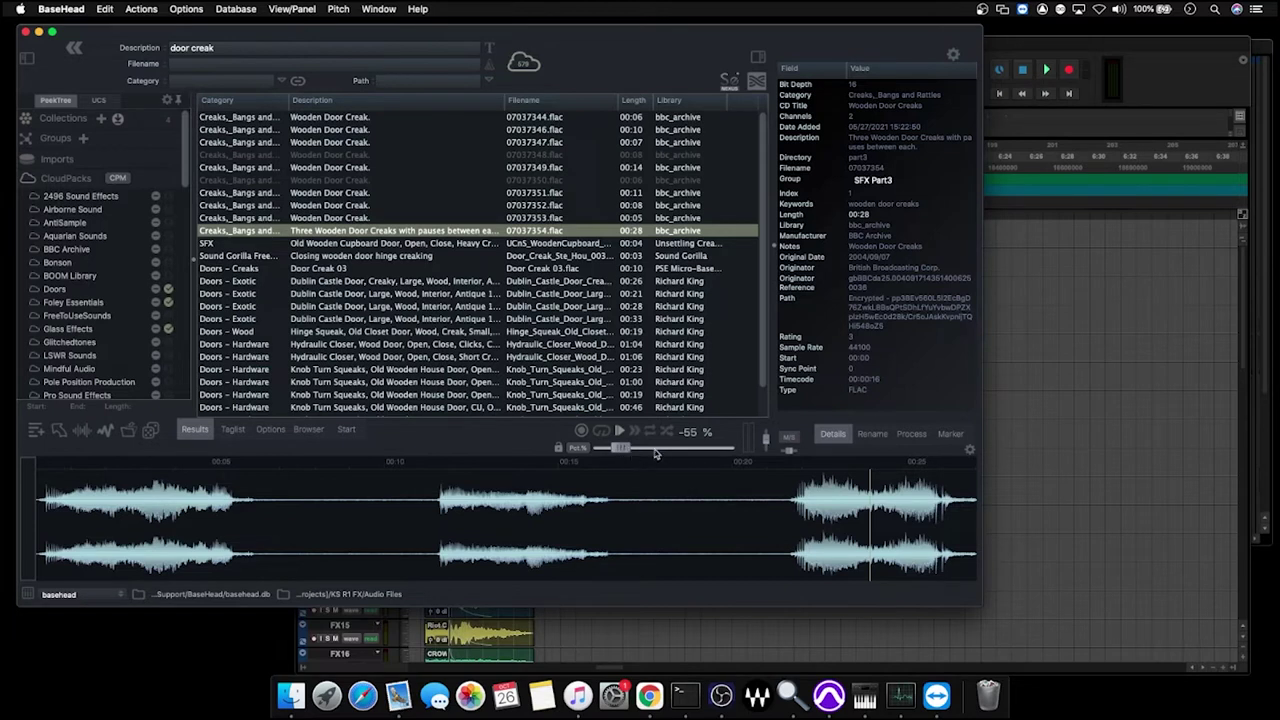
left_click(790, 507)
Step: Select the last creak (21.74–24.20) in the waveform and spot it into Pro Tools on FX4
left_click_drag(790, 507, 937, 520)
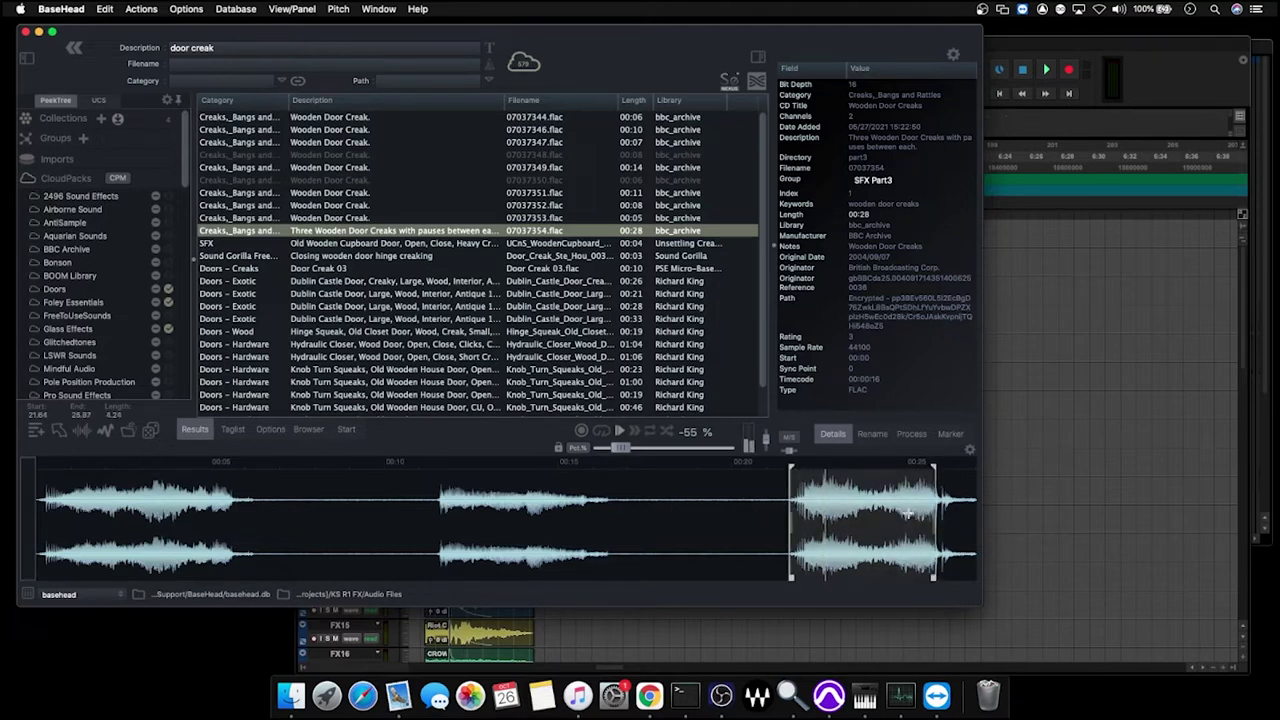
left_click_drag(838, 516, 788, 509)
left_click(788, 509)
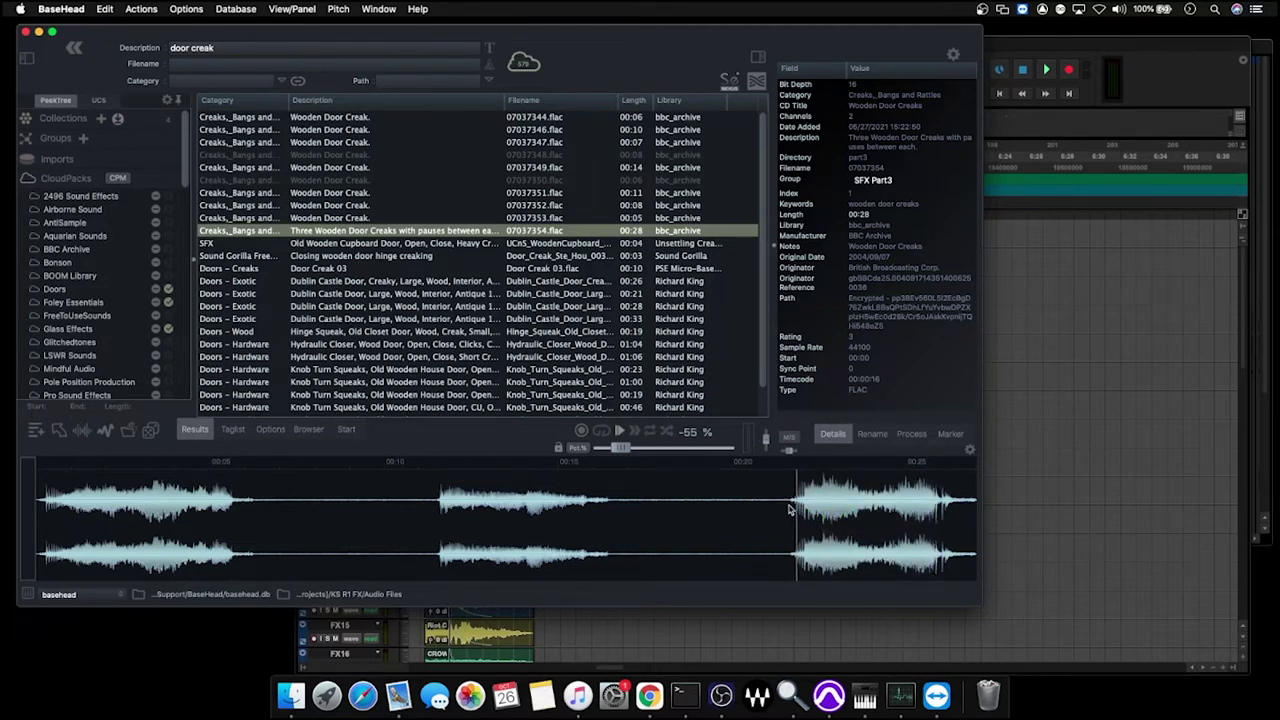
left_click_drag(791, 511, 871, 513)
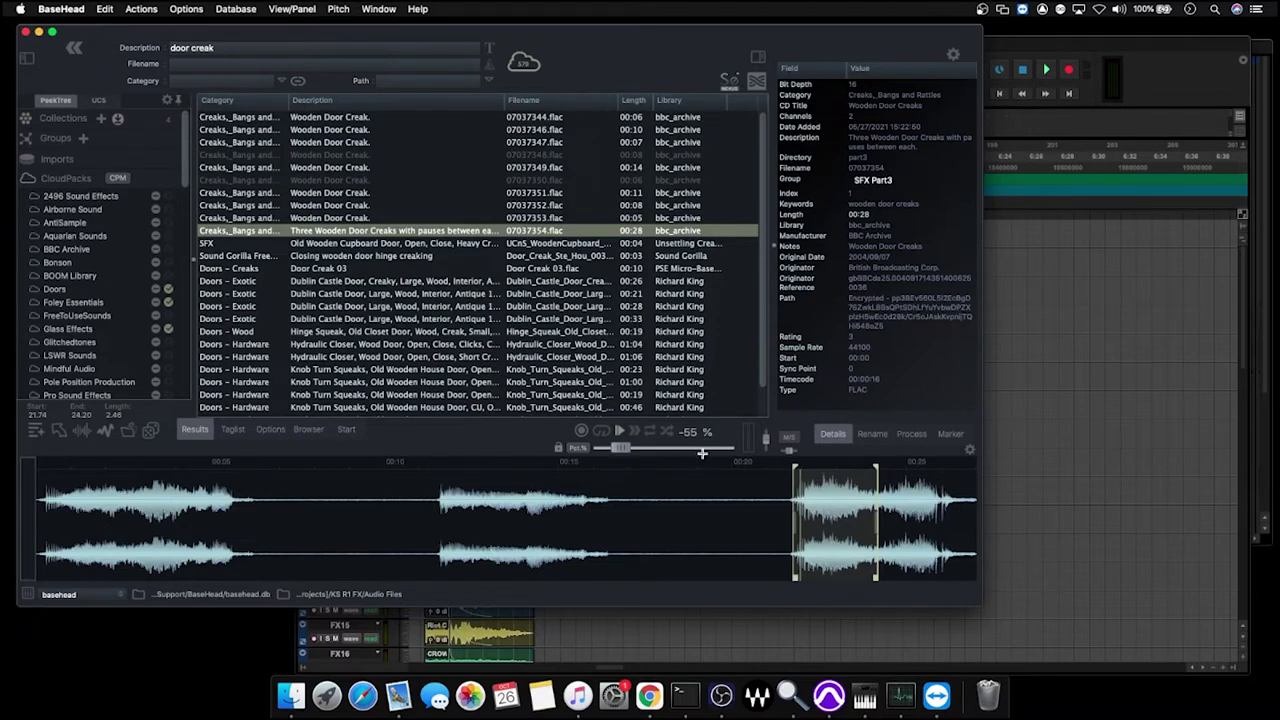
key("Return")
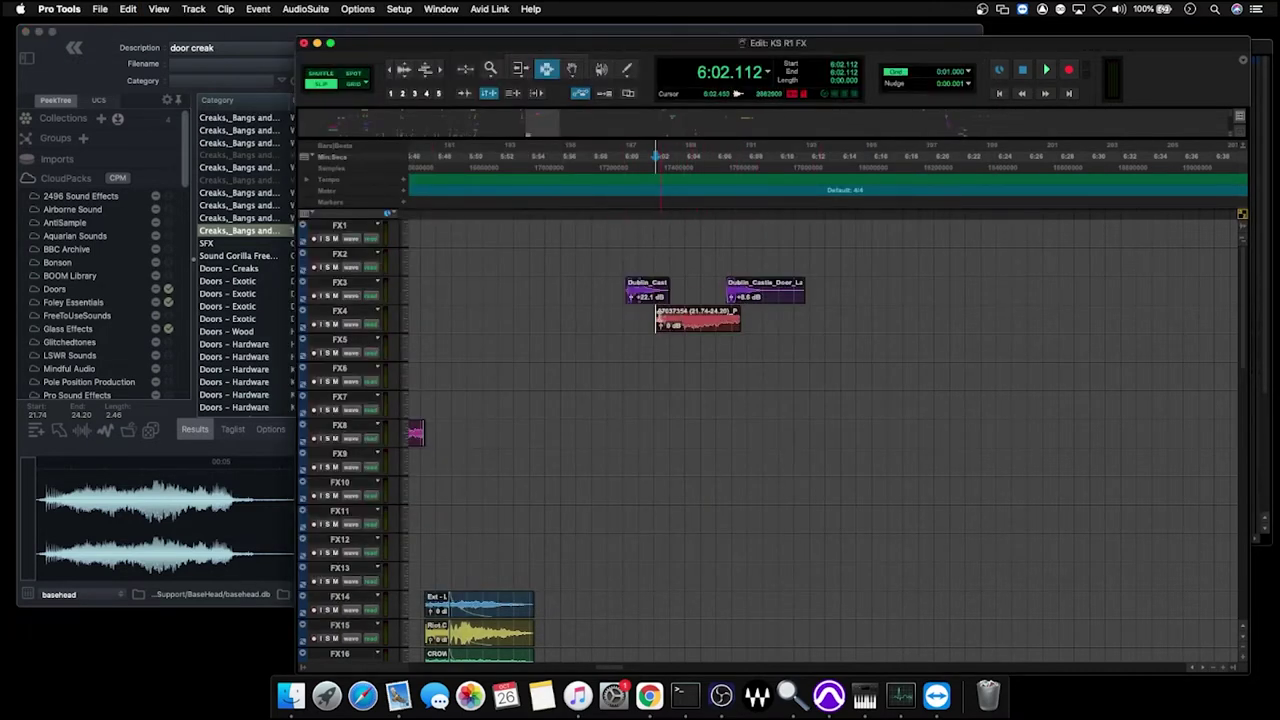
Step: Play the session from just before the door clips to hear the creak against them
left_click(626, 320)
key("space")
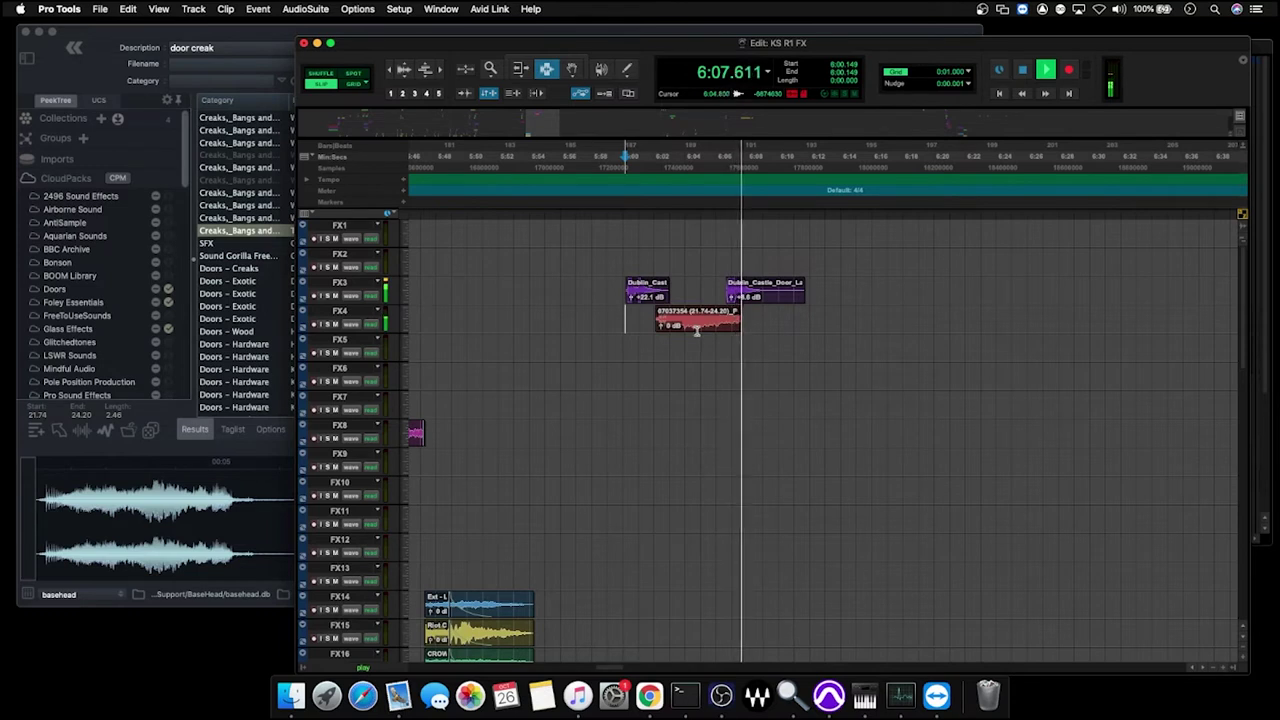
key("space")
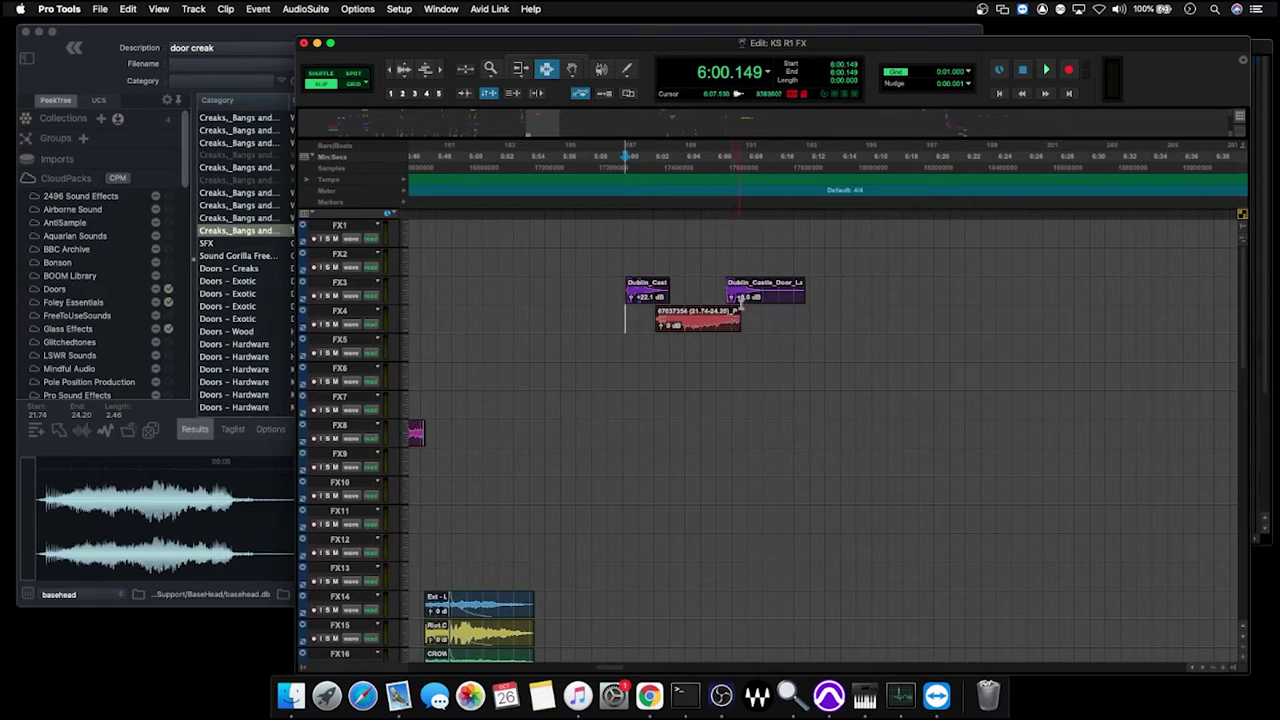
Step: Fine-tune the end of the creak clip on FX4, then return to BaseHead
left_click(727, 318)
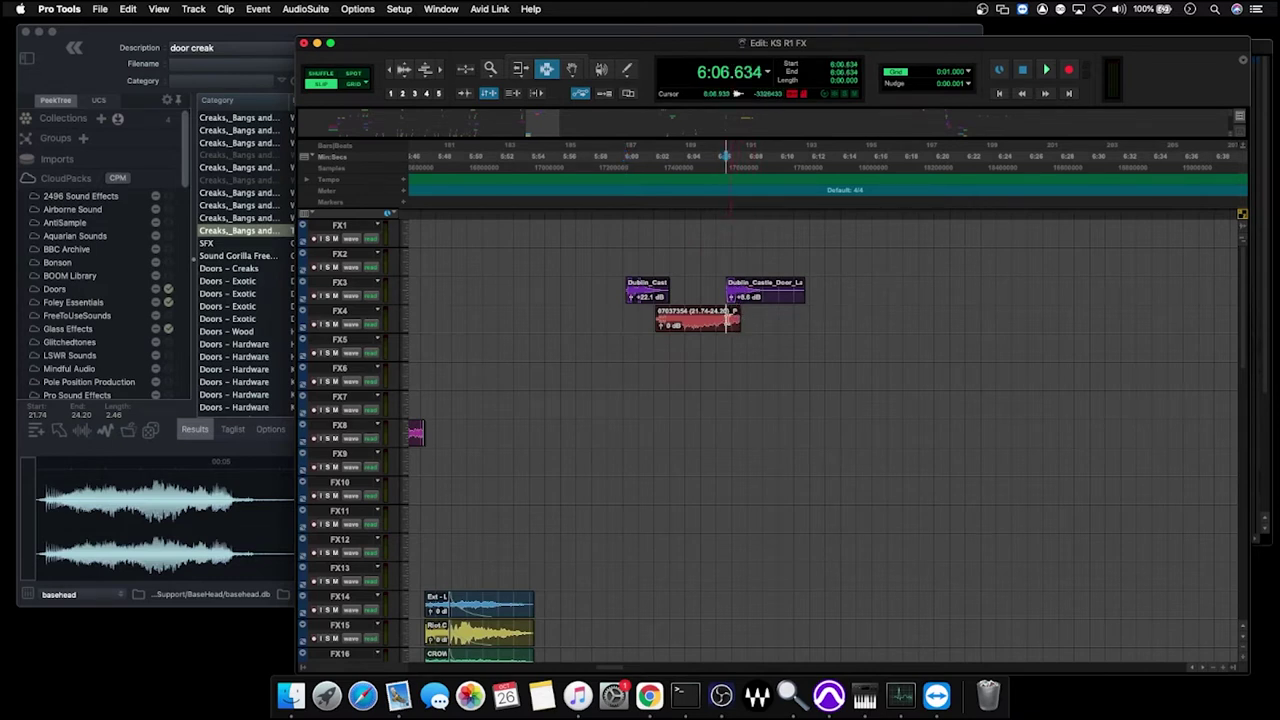
left_click(688, 318)
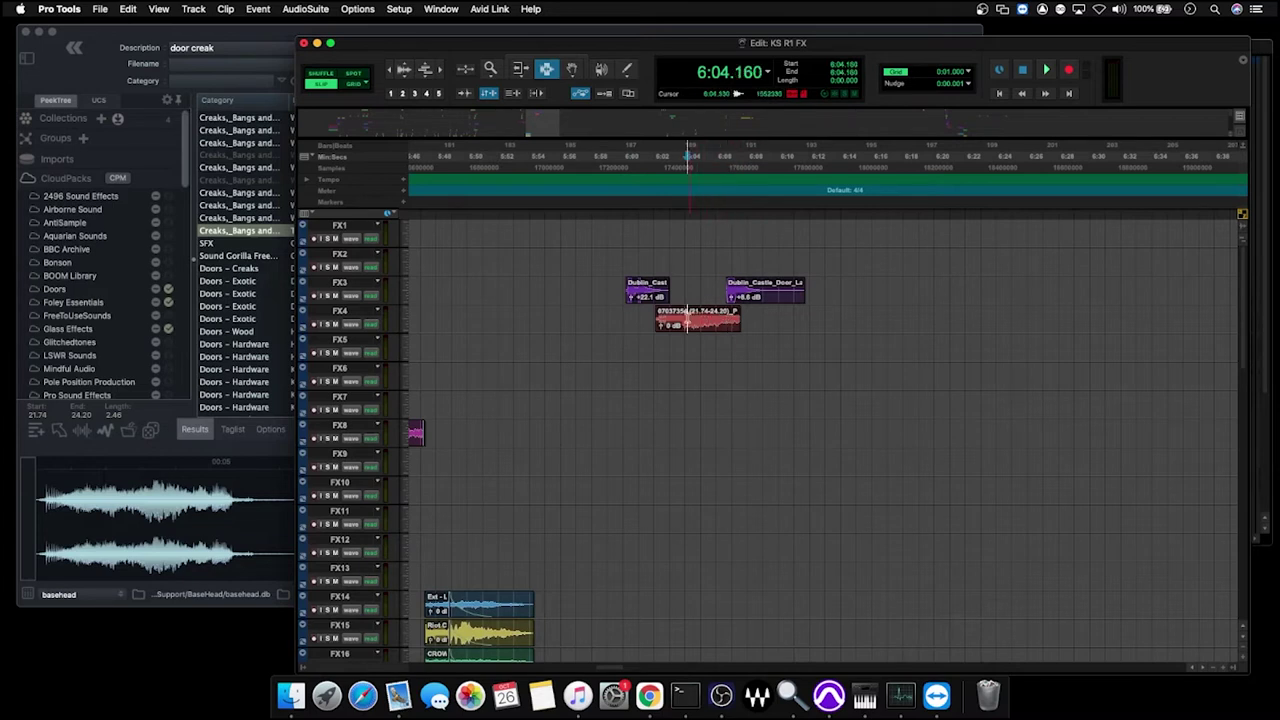
left_click(521, 69)
left_click(707, 322)
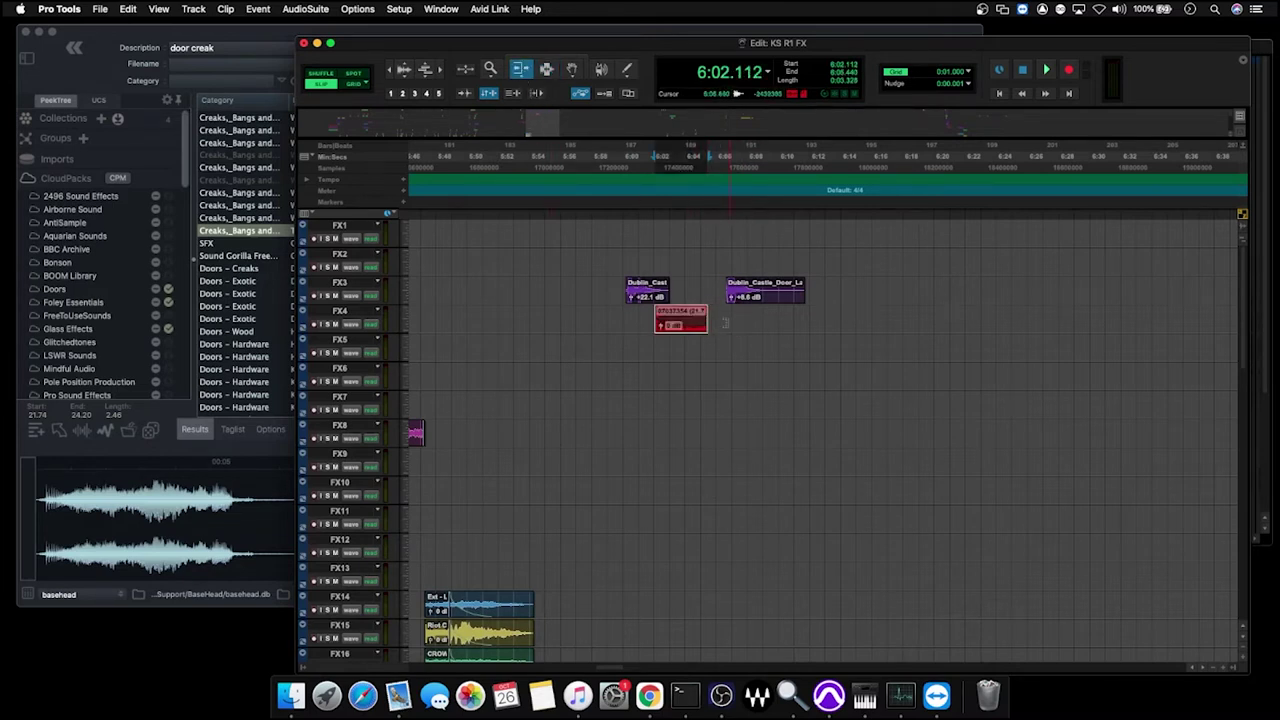
left_click_drag(707, 320, 740, 320)
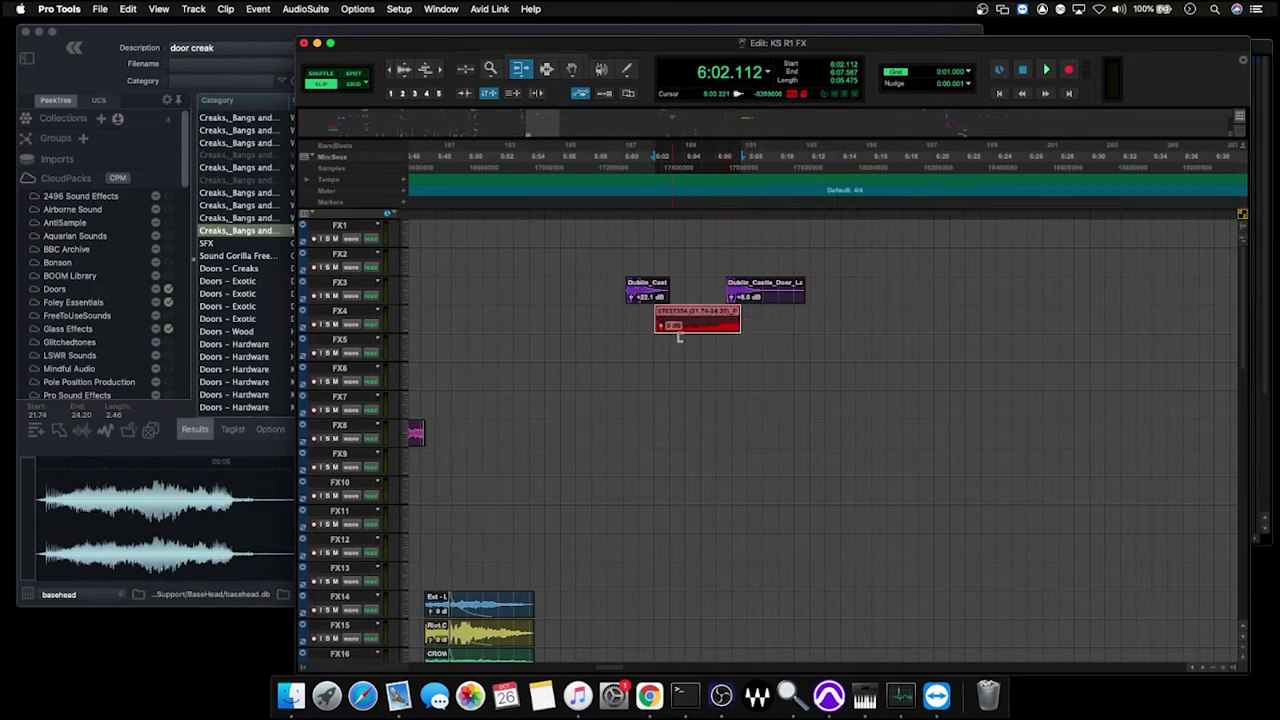
key("super+Tab")
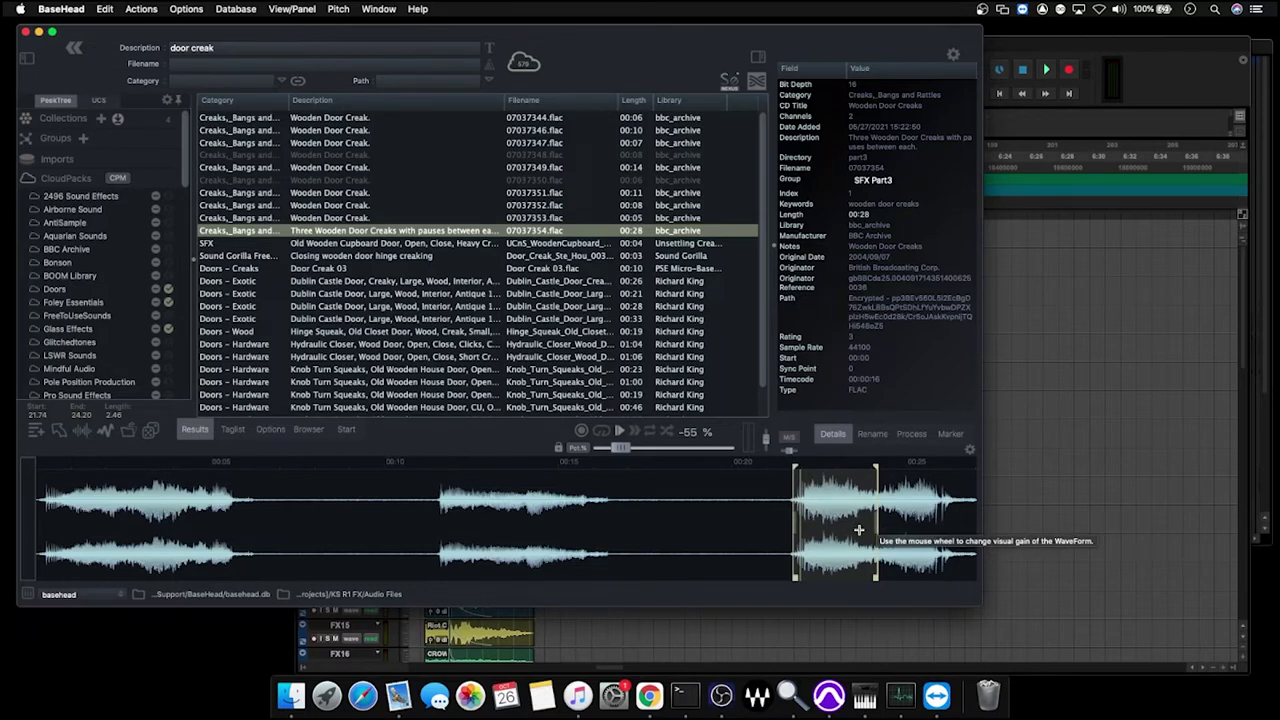
Step: Enable Spot with Handles at 7 sec. on BaseHead's Options page
left_click(272, 430)
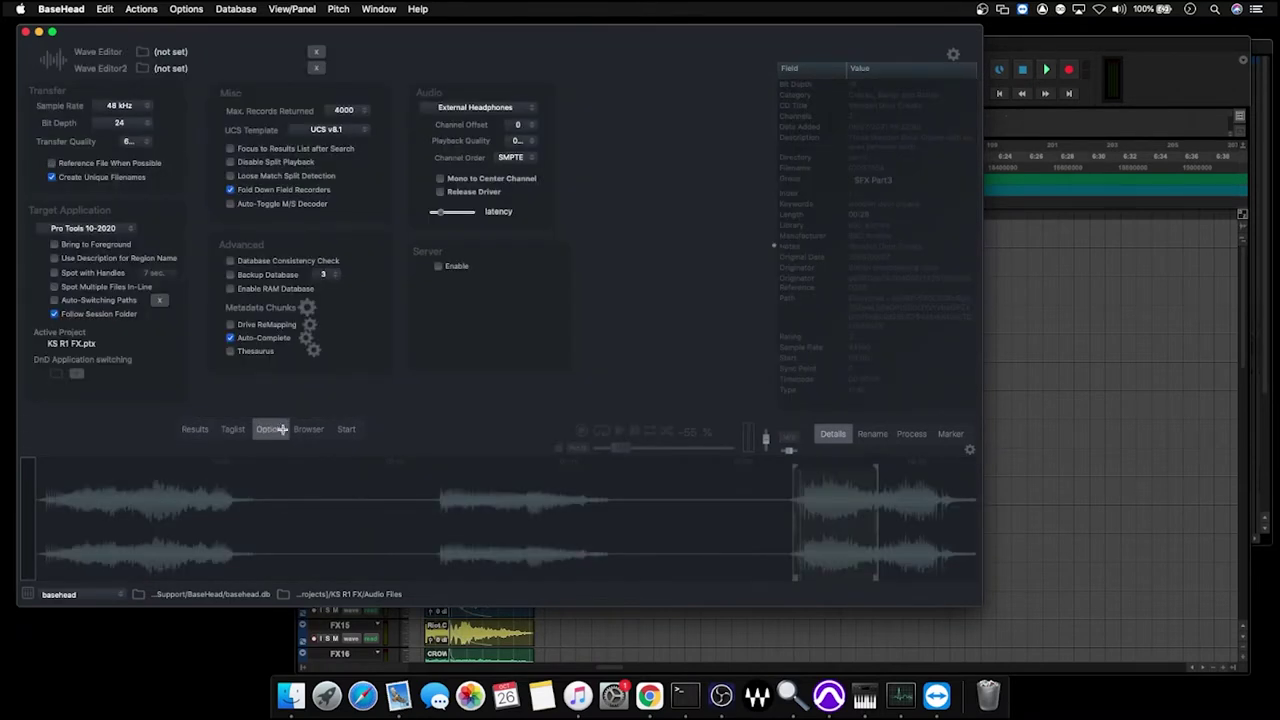
left_click(54, 273)
left_click(157, 274)
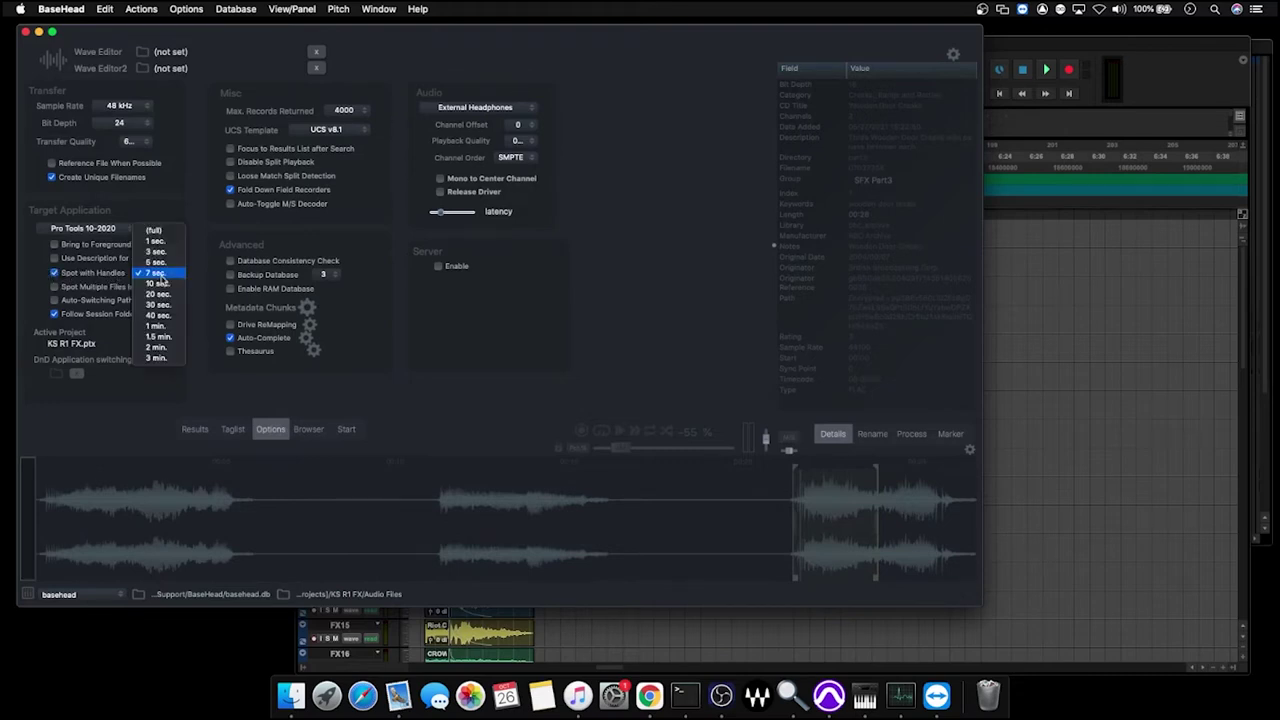
left_click(166, 274)
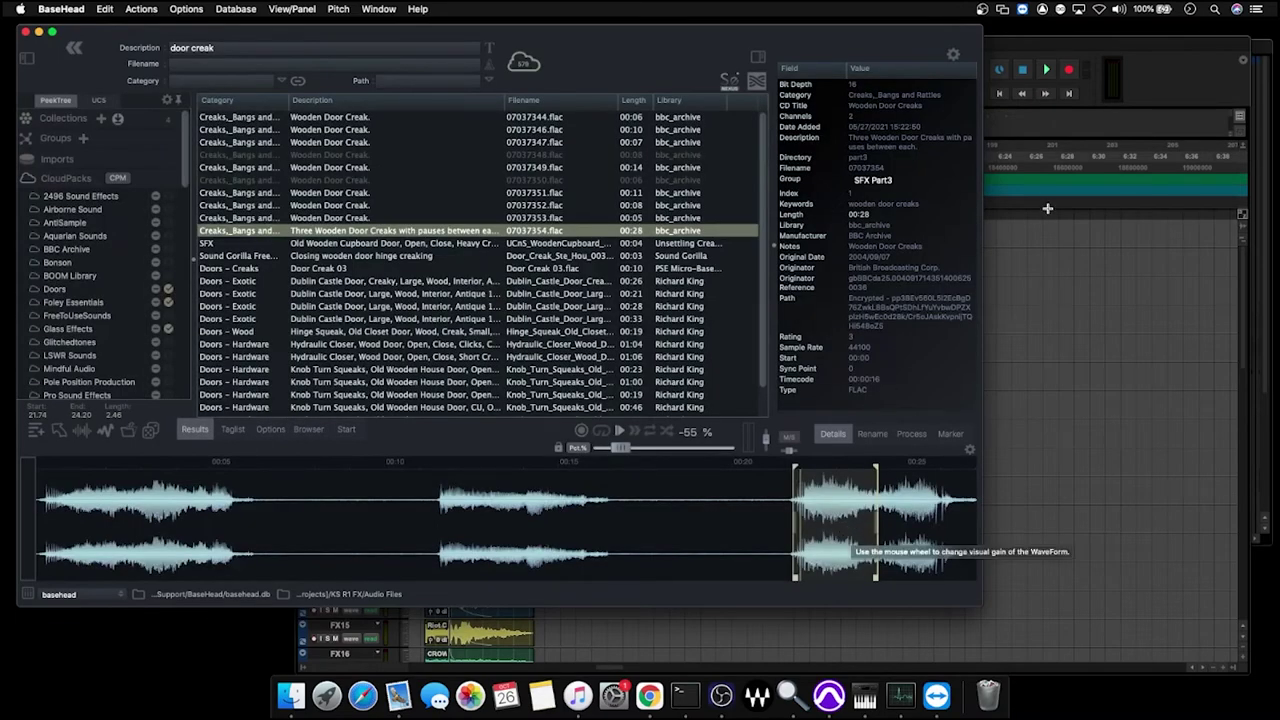
Step: Undo the spotted creak clip and re-spot it from BaseHead with handles, then play it back
left_click(1156, 53)
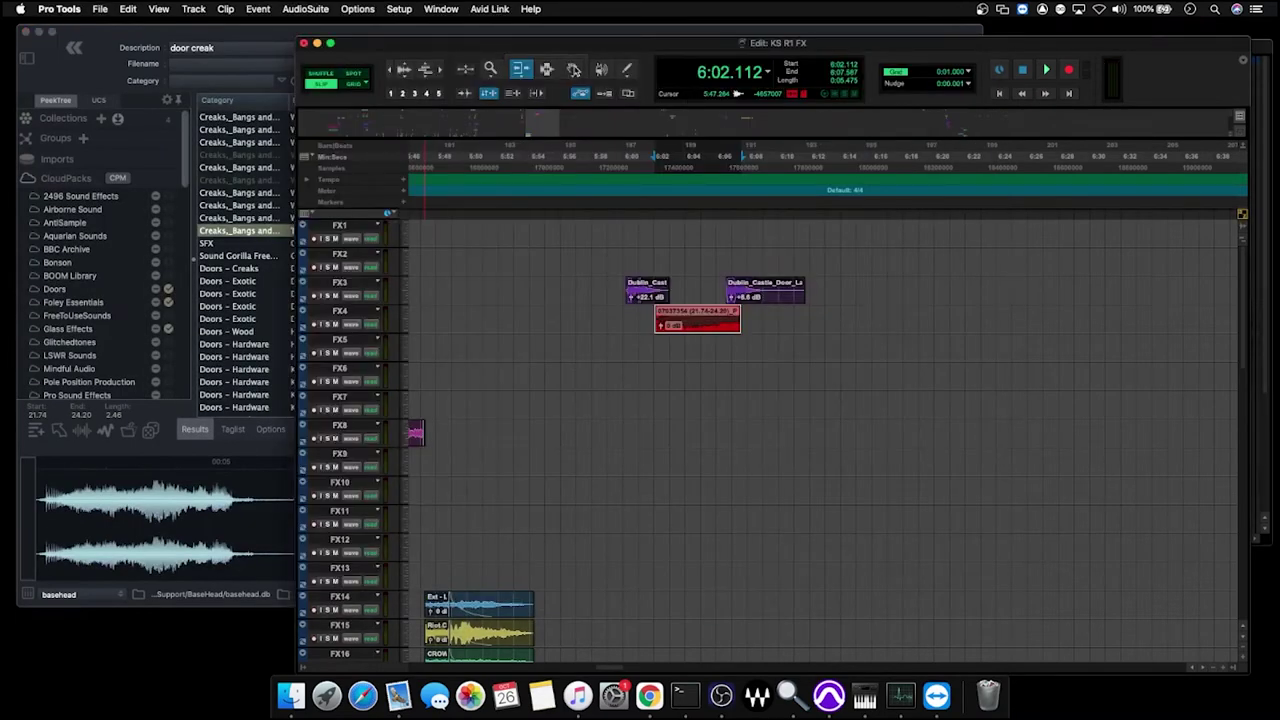
key("F8")
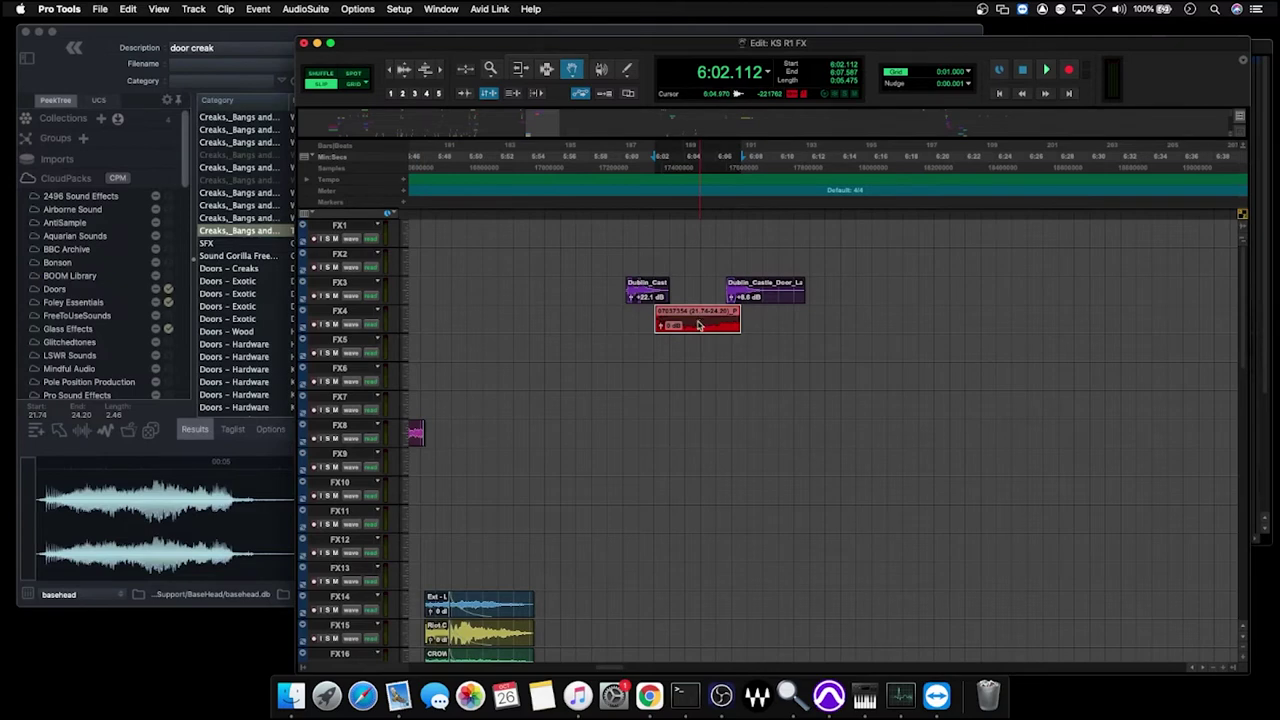
key("super+z")
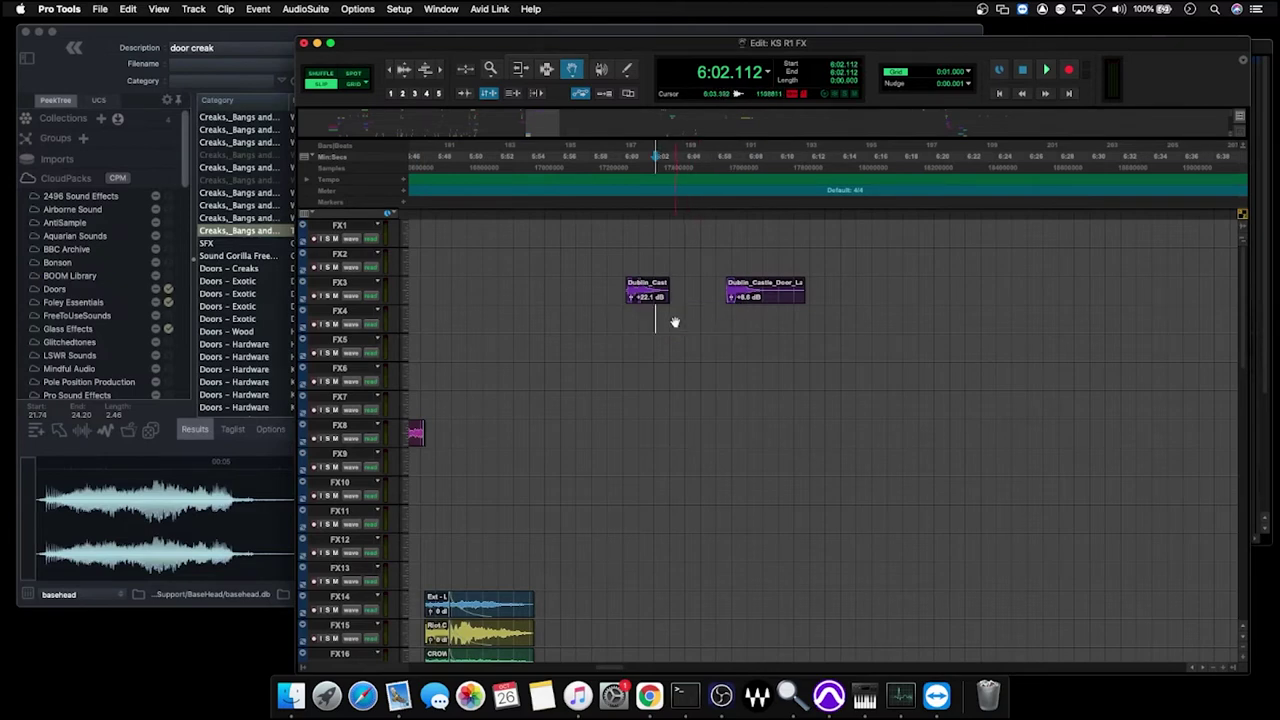
left_click(151, 35)
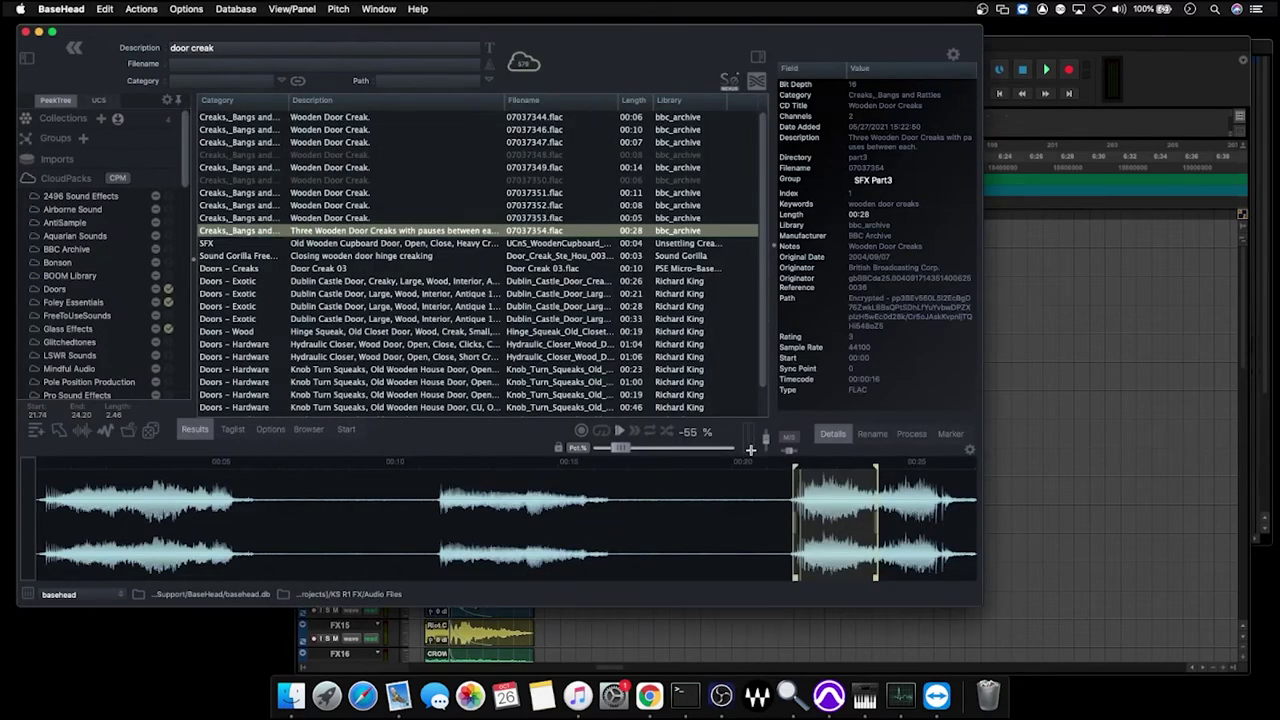
key("t")
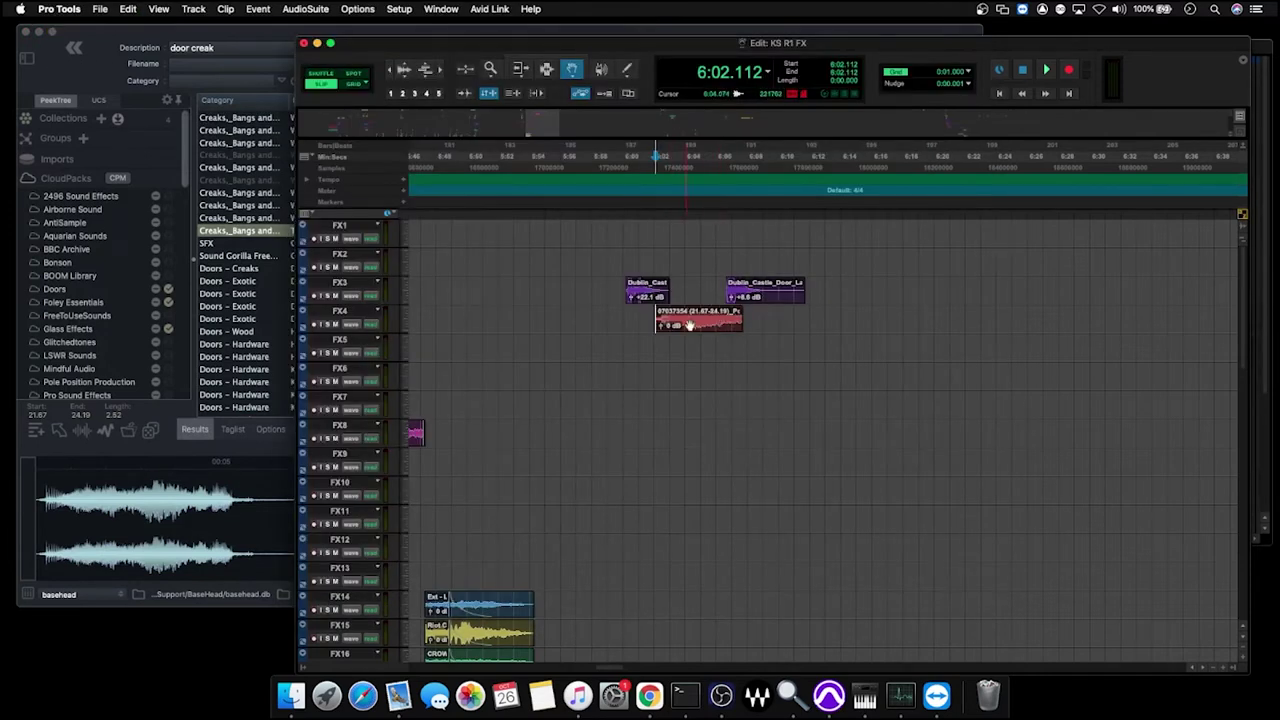
key("space")
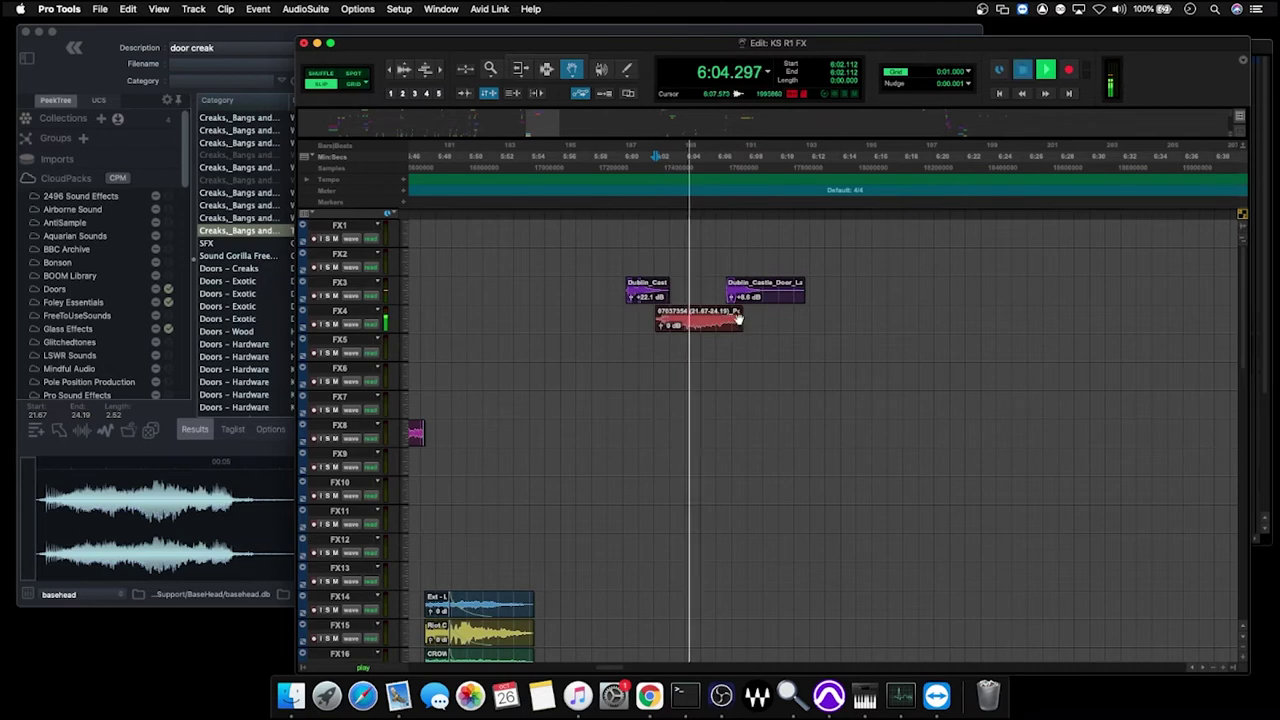
key("space")
Step: Lengthen the red creak clip's end on FX4 and trim its start slightly later
left_click(725, 318)
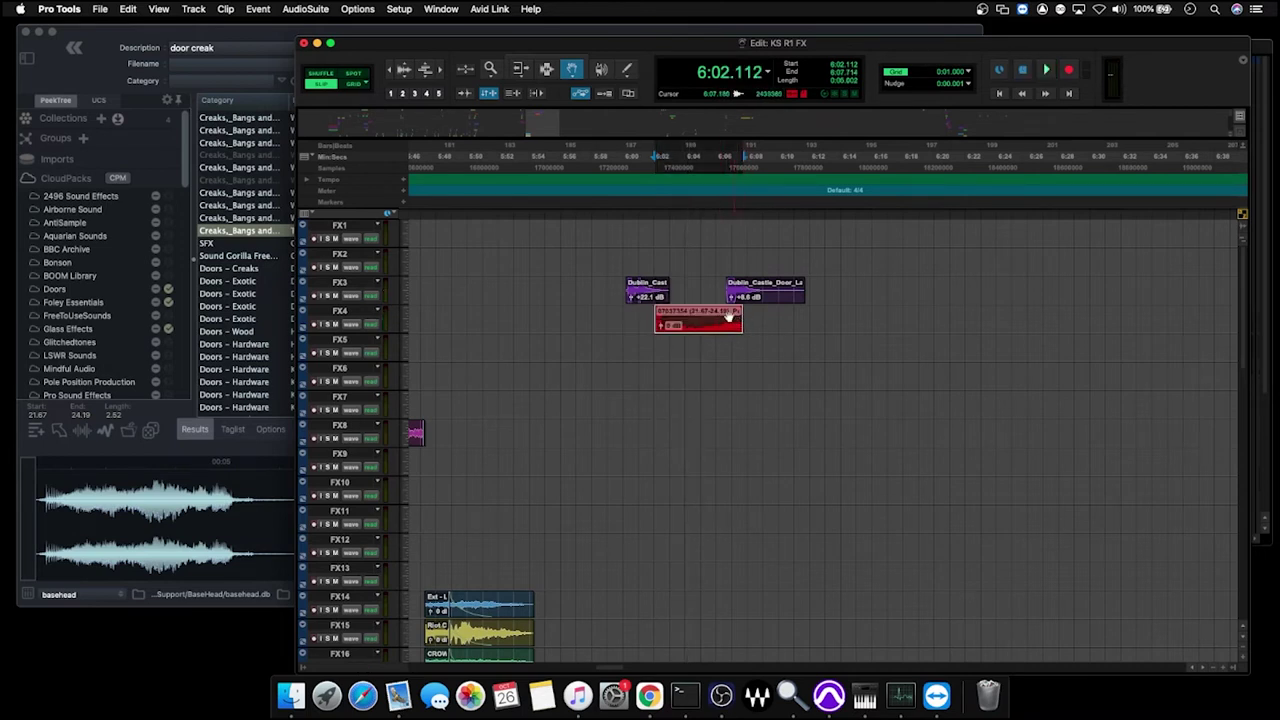
left_click(522, 69)
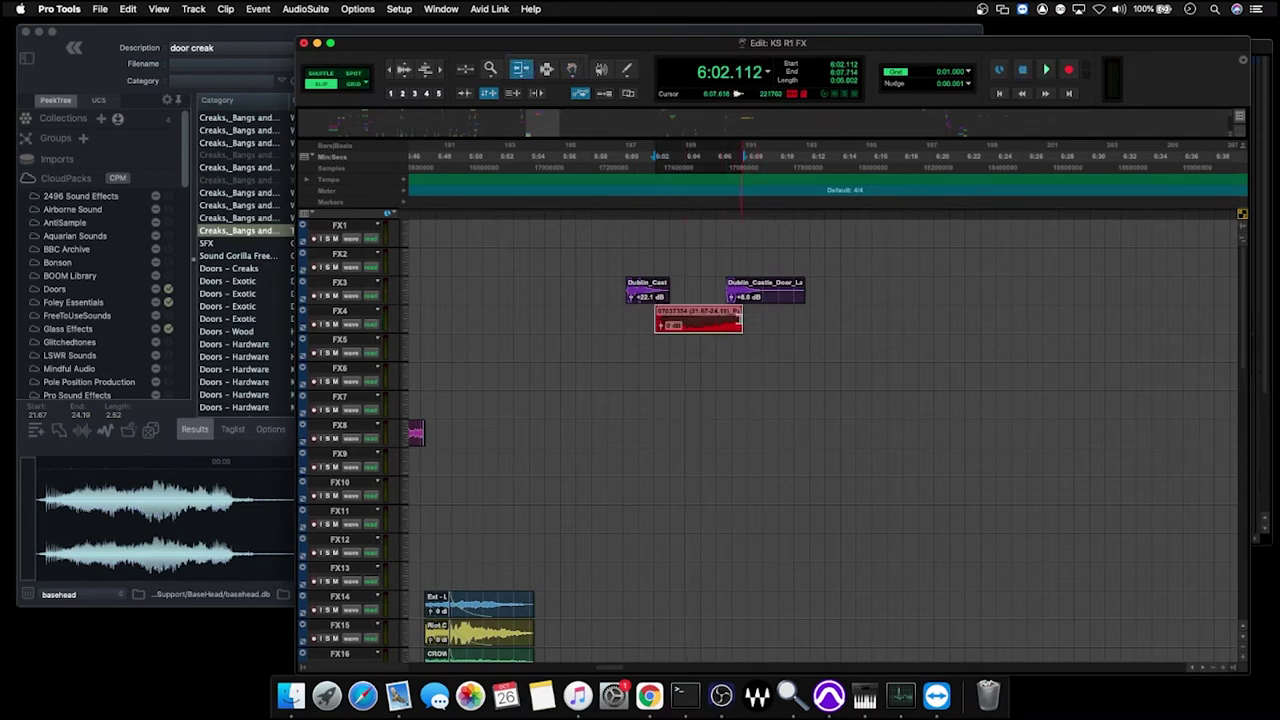
mouse_move(737, 316)
left_mouse_down()
mouse_move(786, 316)
mouse_move(737, 317)
left_mouse_up()
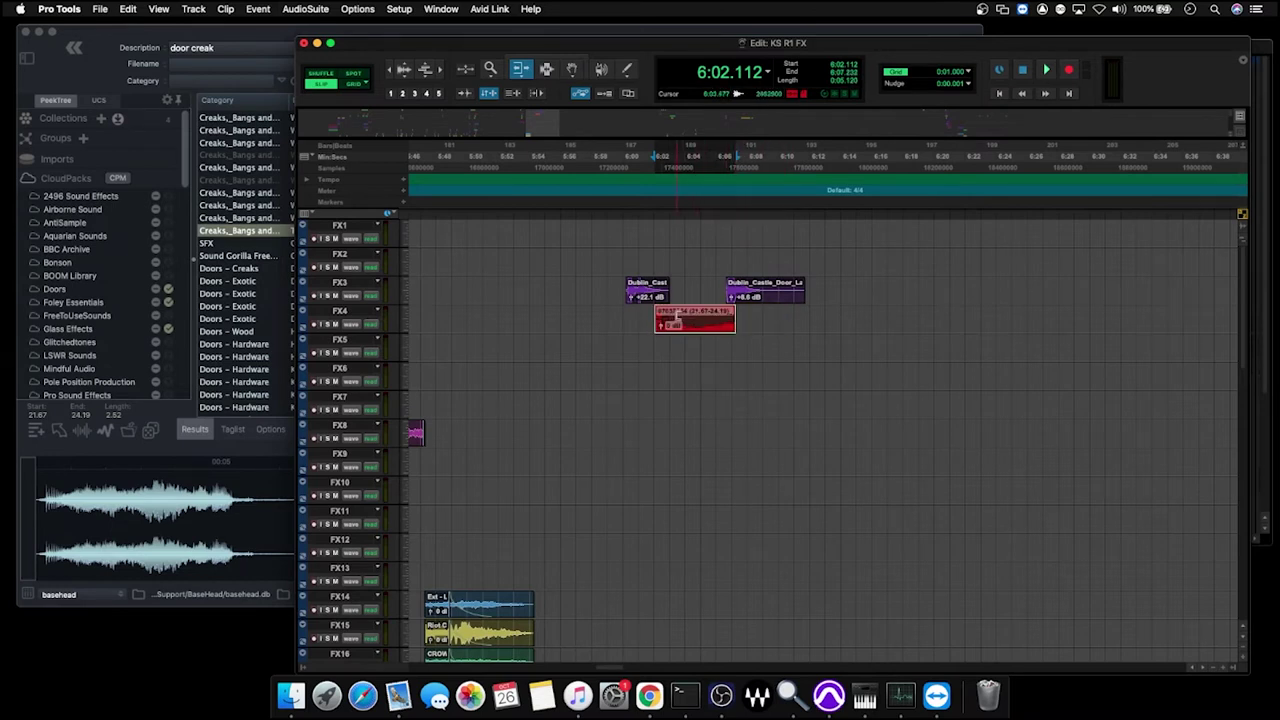
left_click_drag(657, 318, 723, 320)
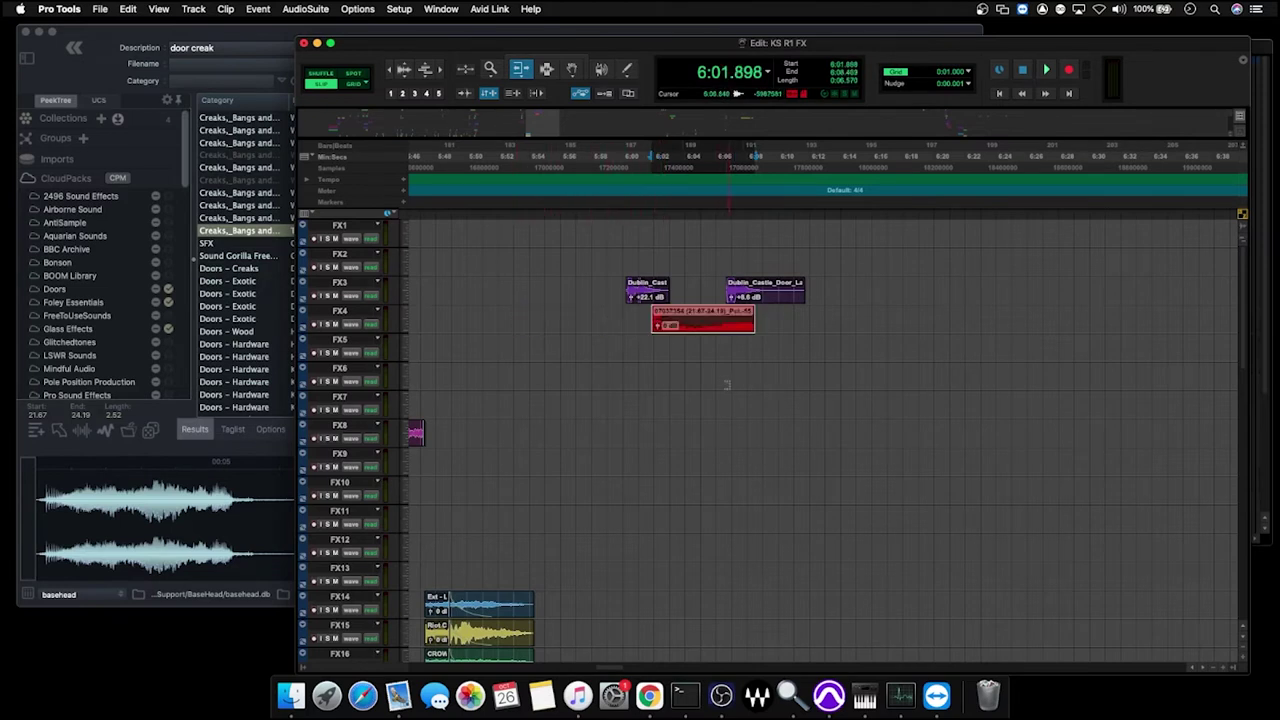
left_click(222, 455)
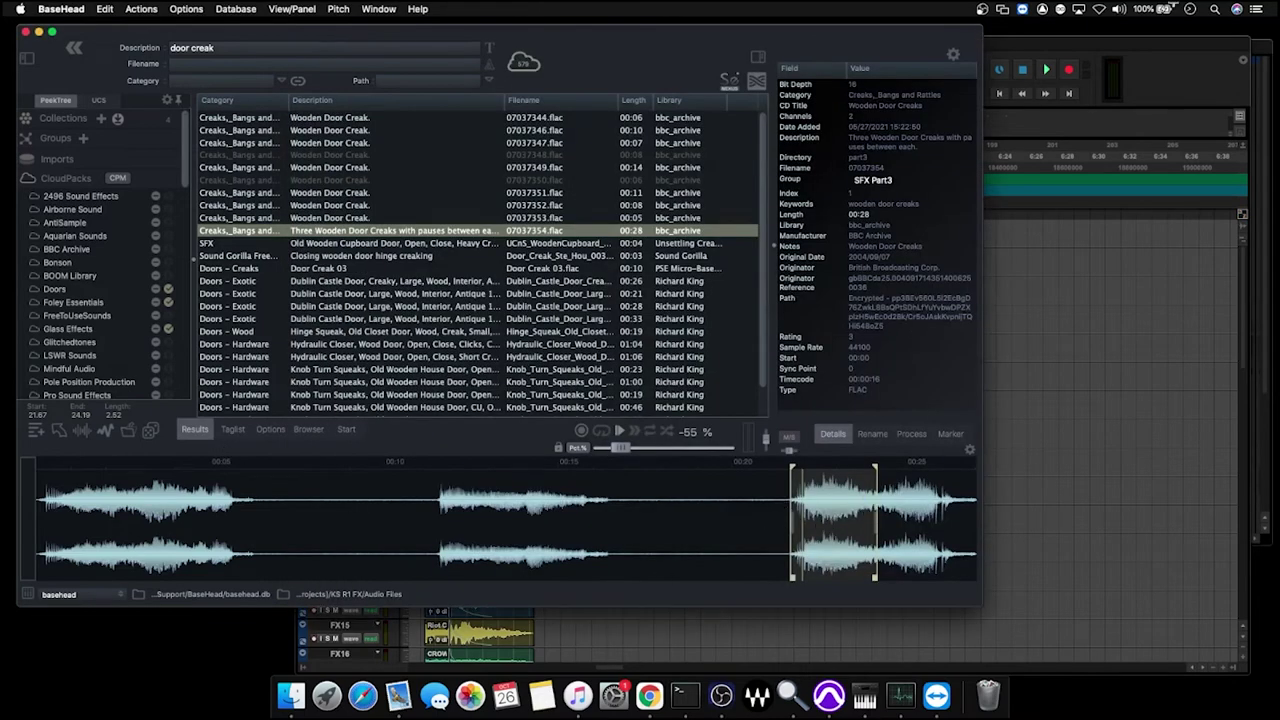
Step: Extend the red creak clip's end on FX4, then pull it back slightly
left_click(1099, 223)
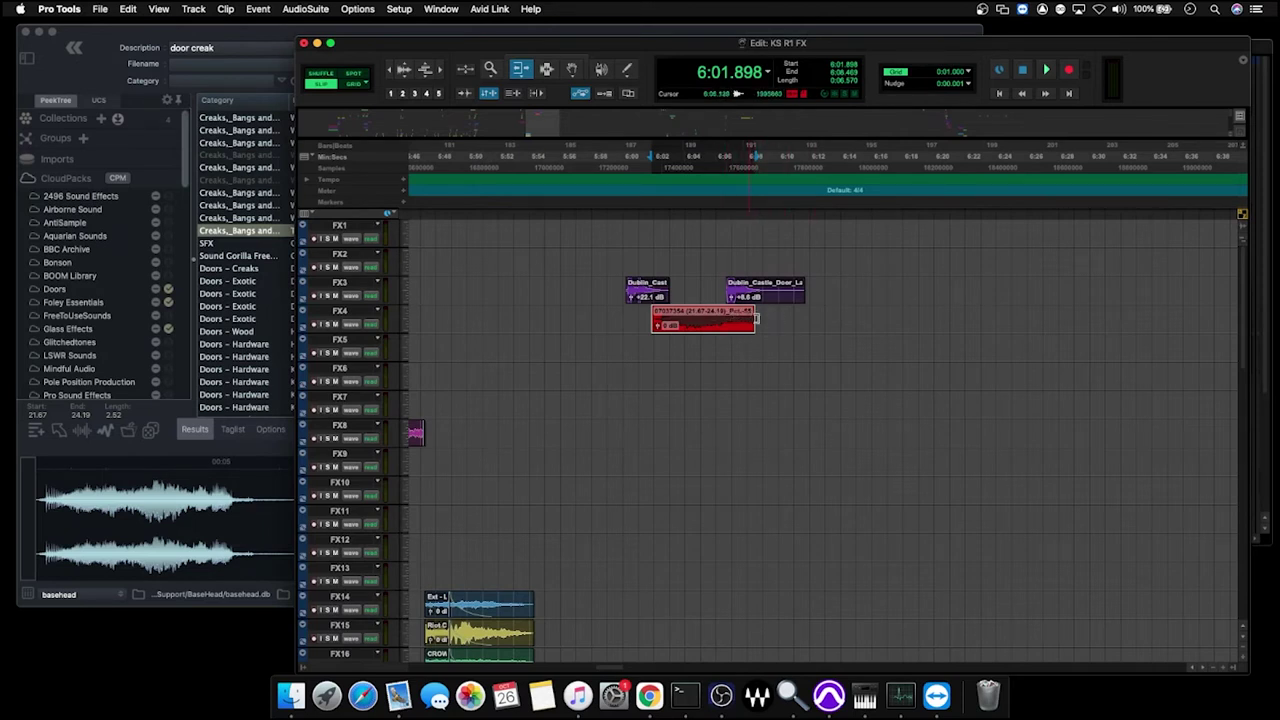
left_click_drag(752, 320, 777, 321)
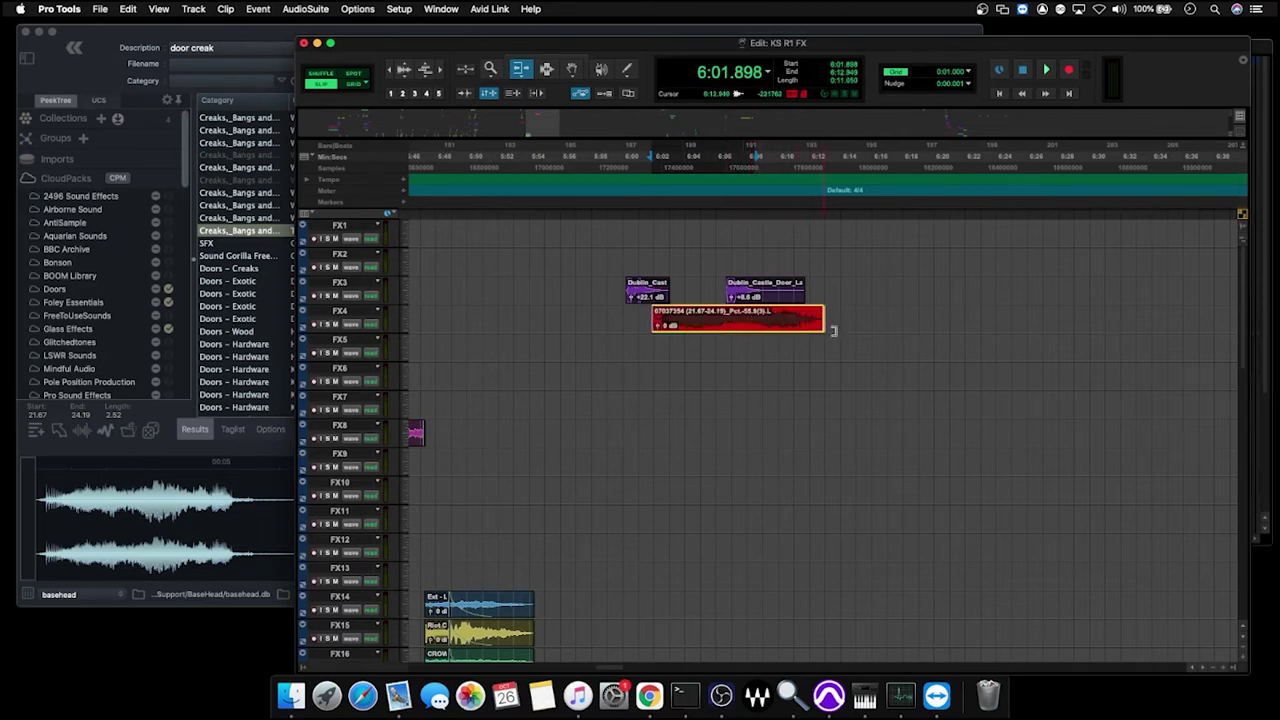
left_click_drag(833, 330, 806, 318)
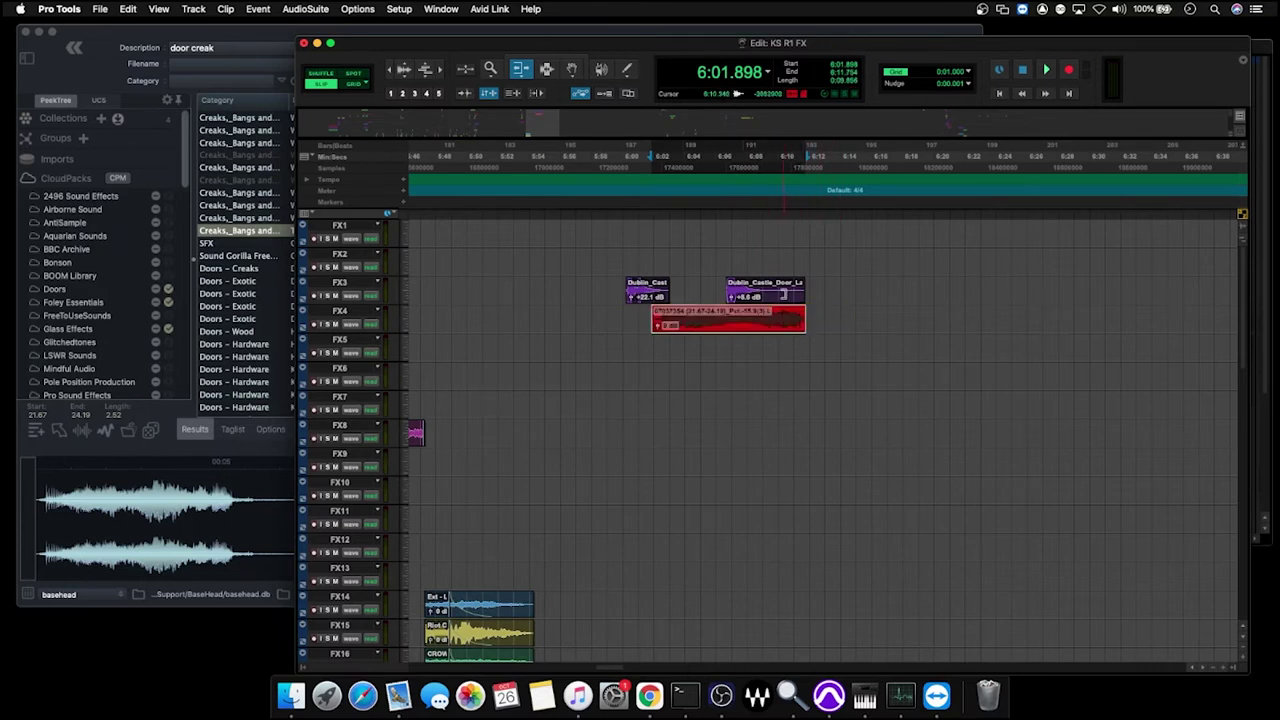
Step: Shift the Dublin_Castle_Door clip later on FX3 and audition the edit from 6:00.021
left_click(571, 69)
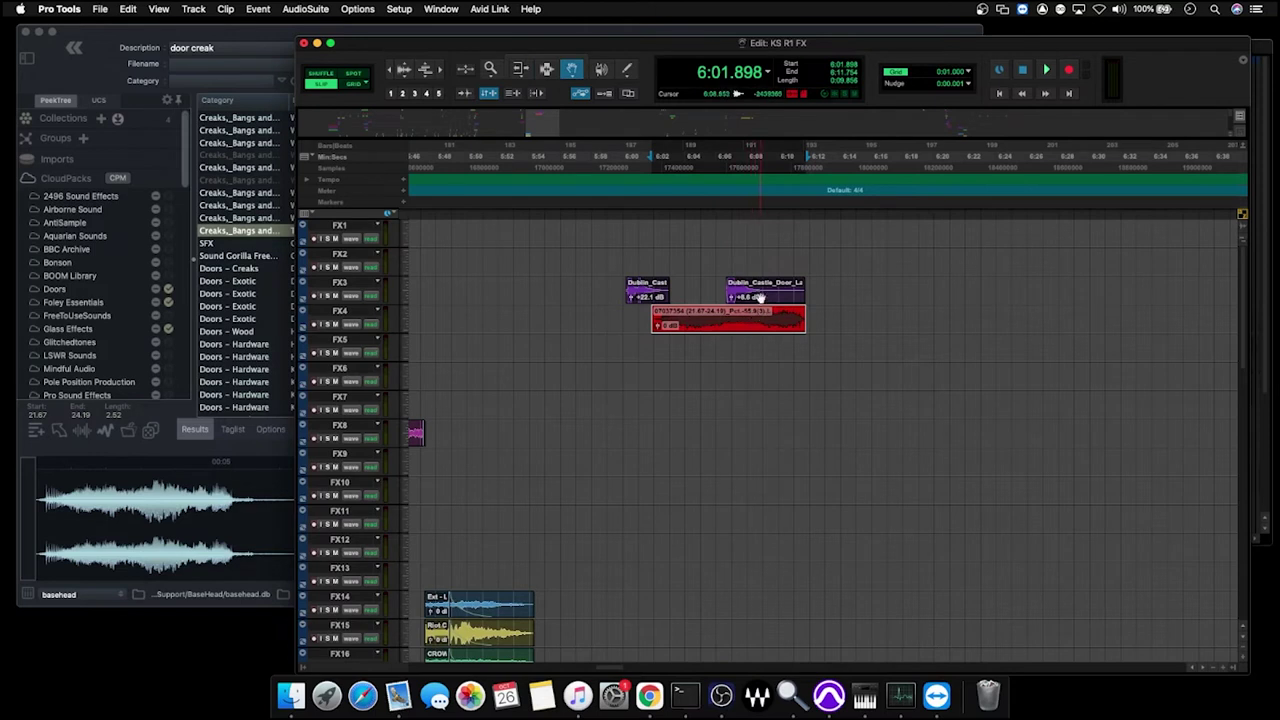
left_click_drag(764, 293, 835, 300)
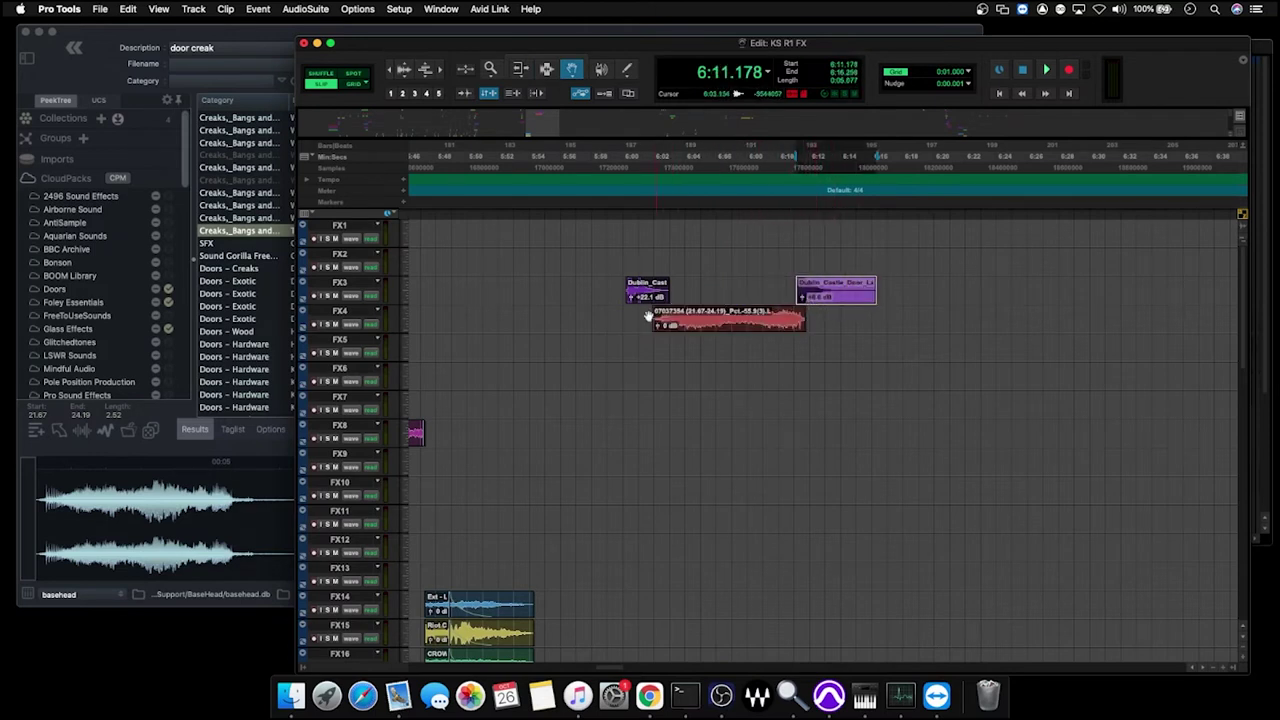
key("F7")
left_click(628, 334)
key("space")
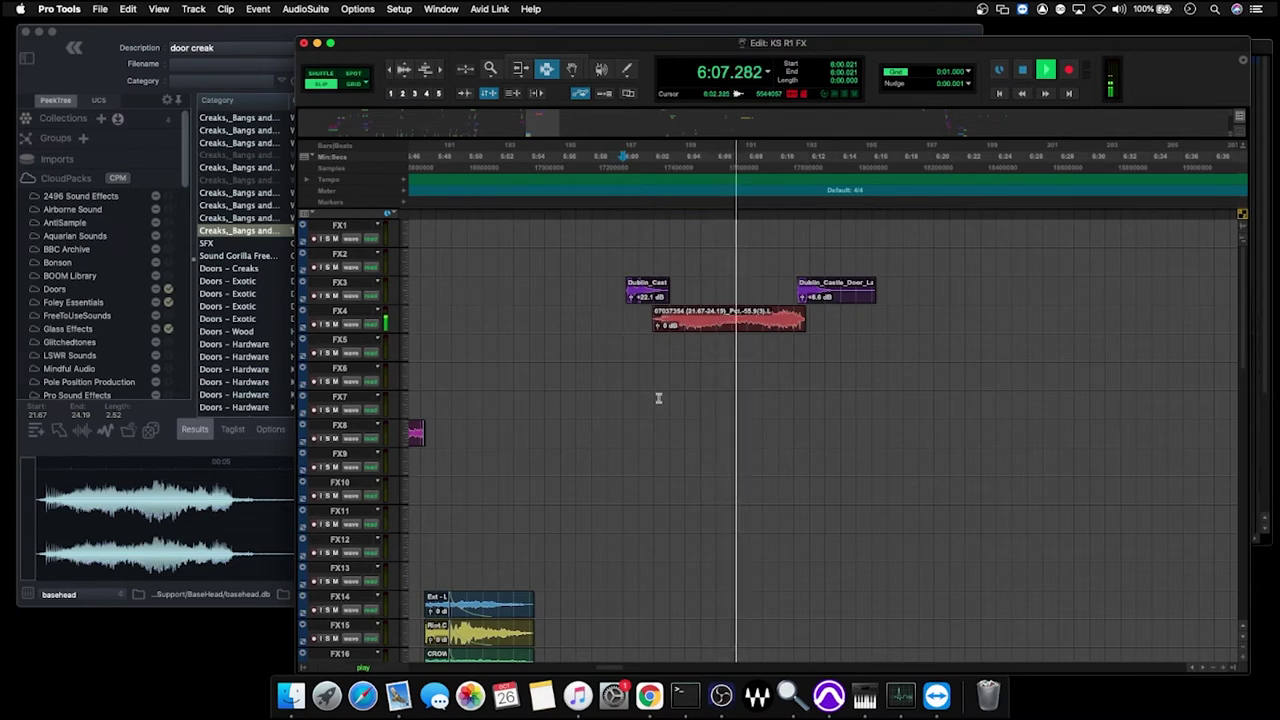
key("space")
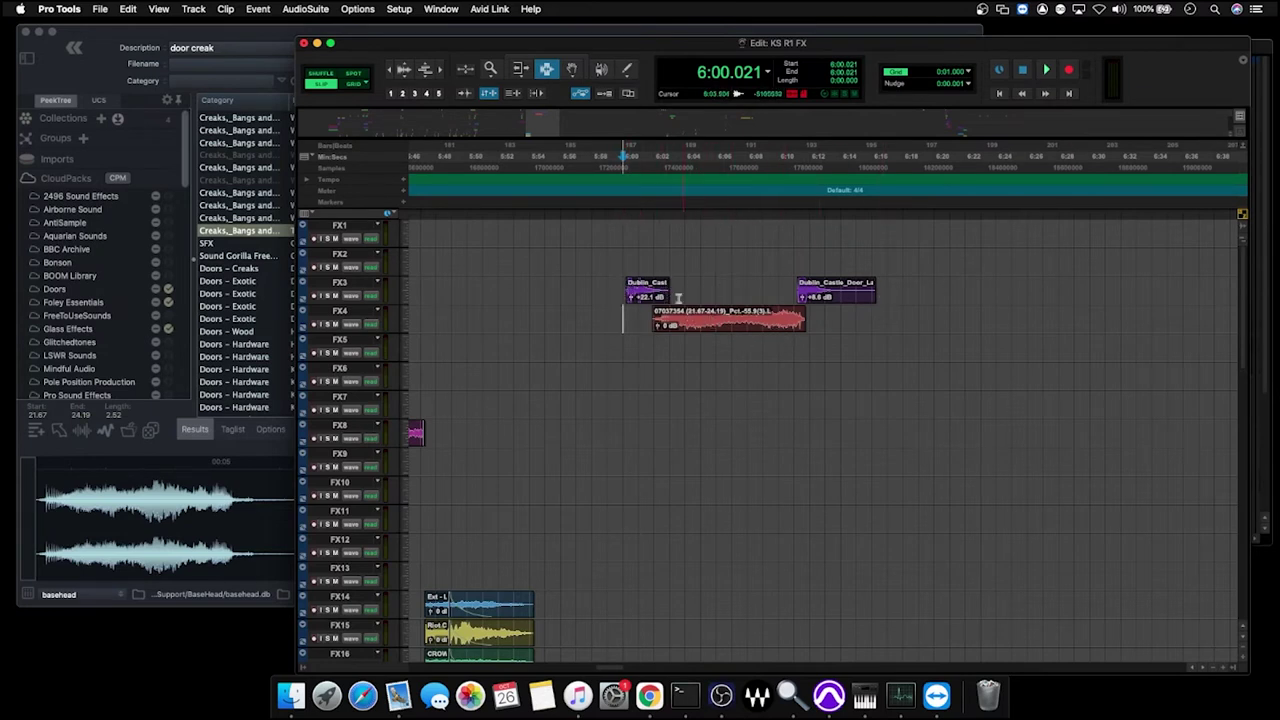
Step: Play the door sounds from just after 6:00, then stop playback
left_click(624, 305)
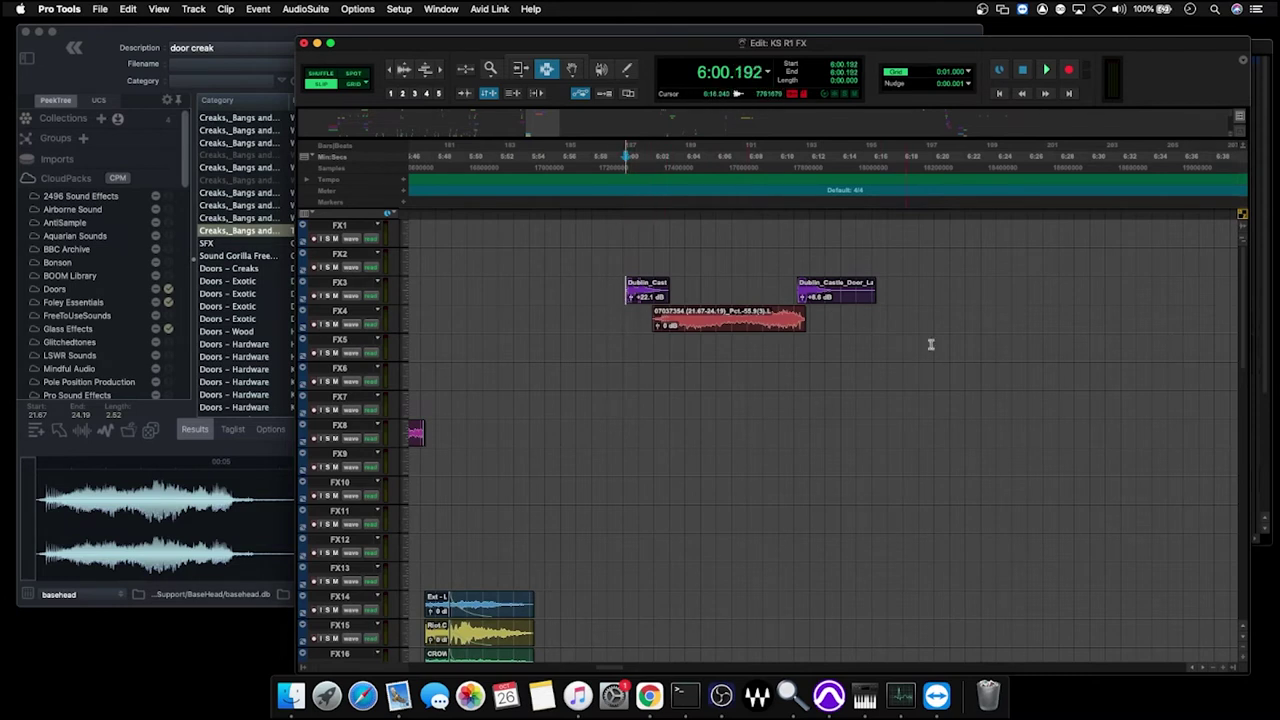
key("space")
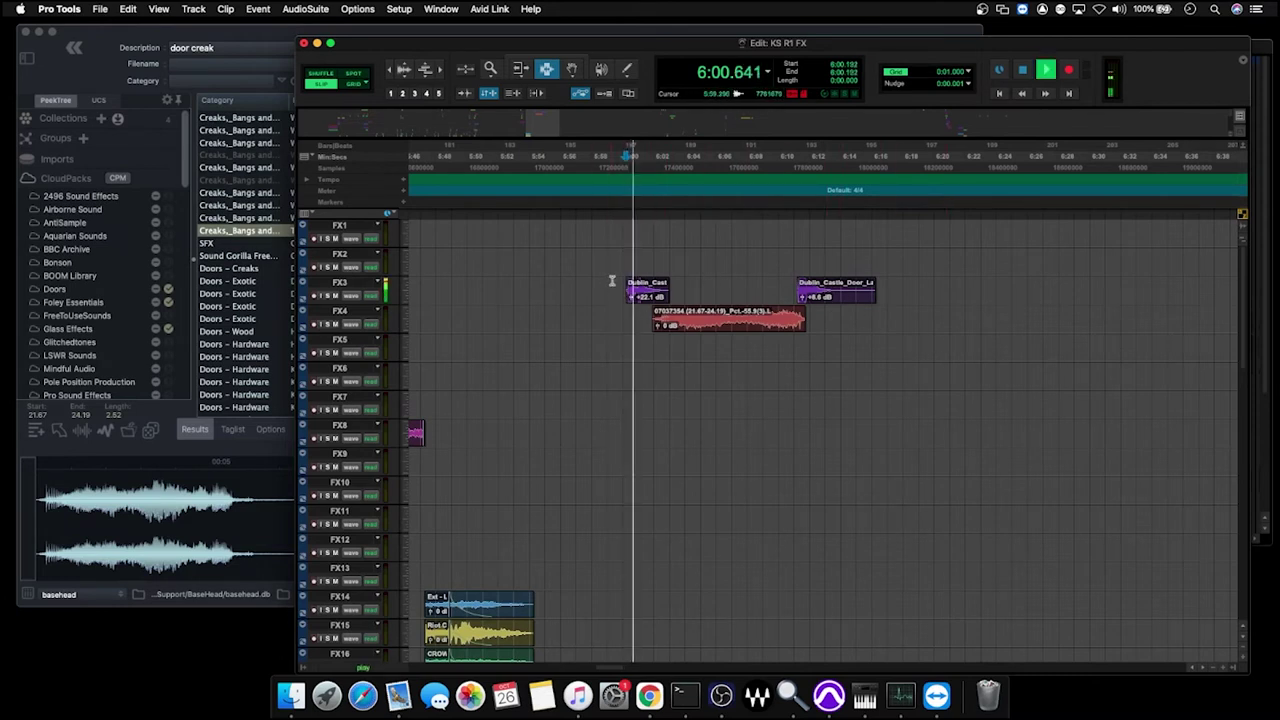
key("space")
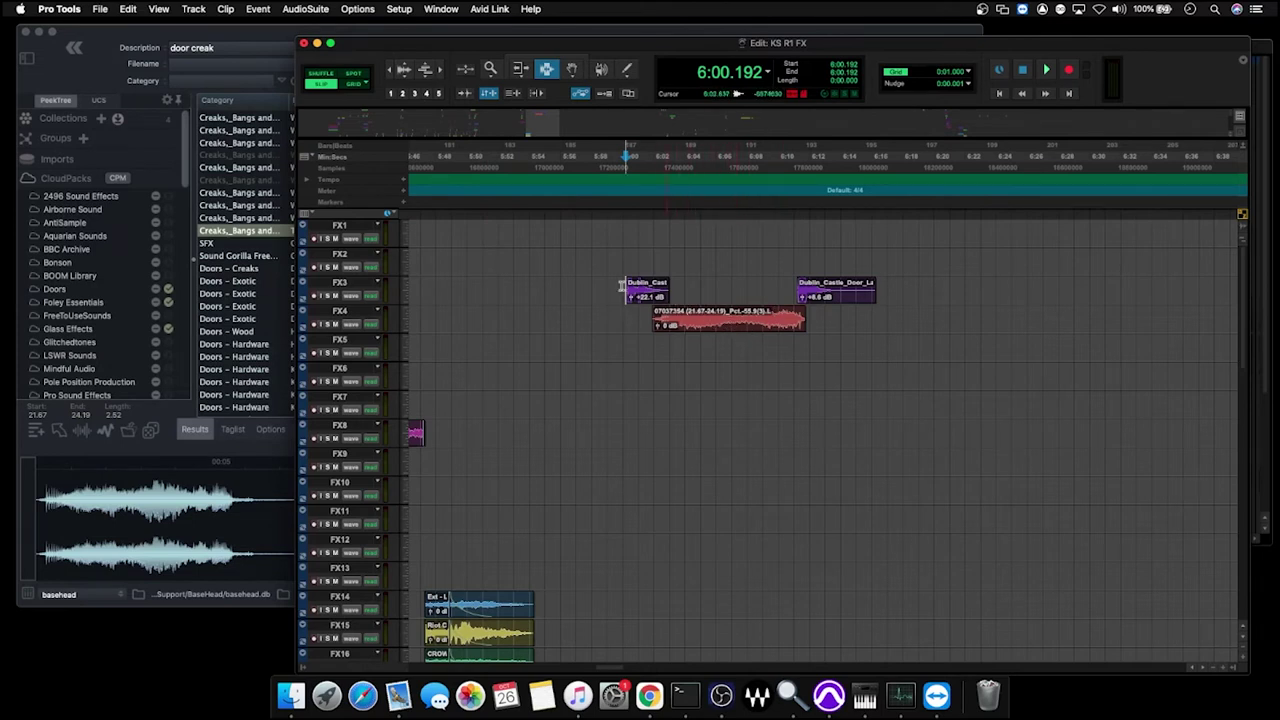
Step: Delete the red pitched creak clip from track FX4 using the Grabber
key("F8")
left_click(730, 323)
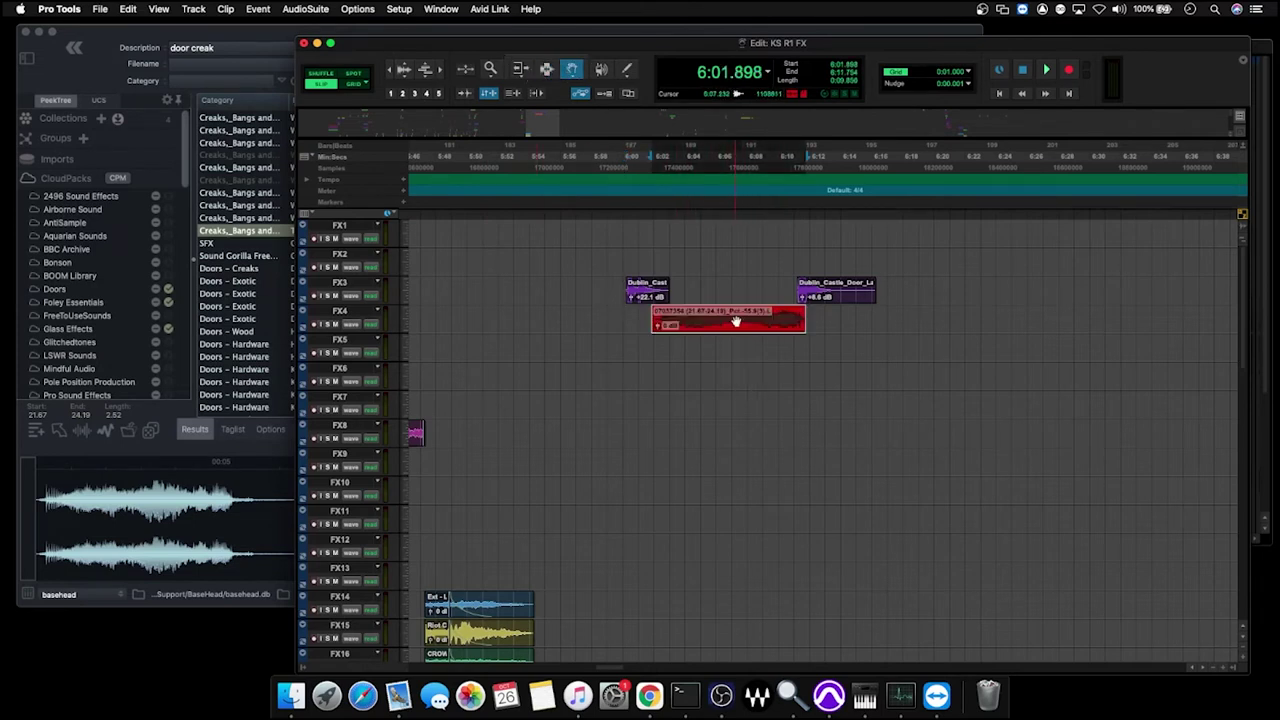
key("Delete")
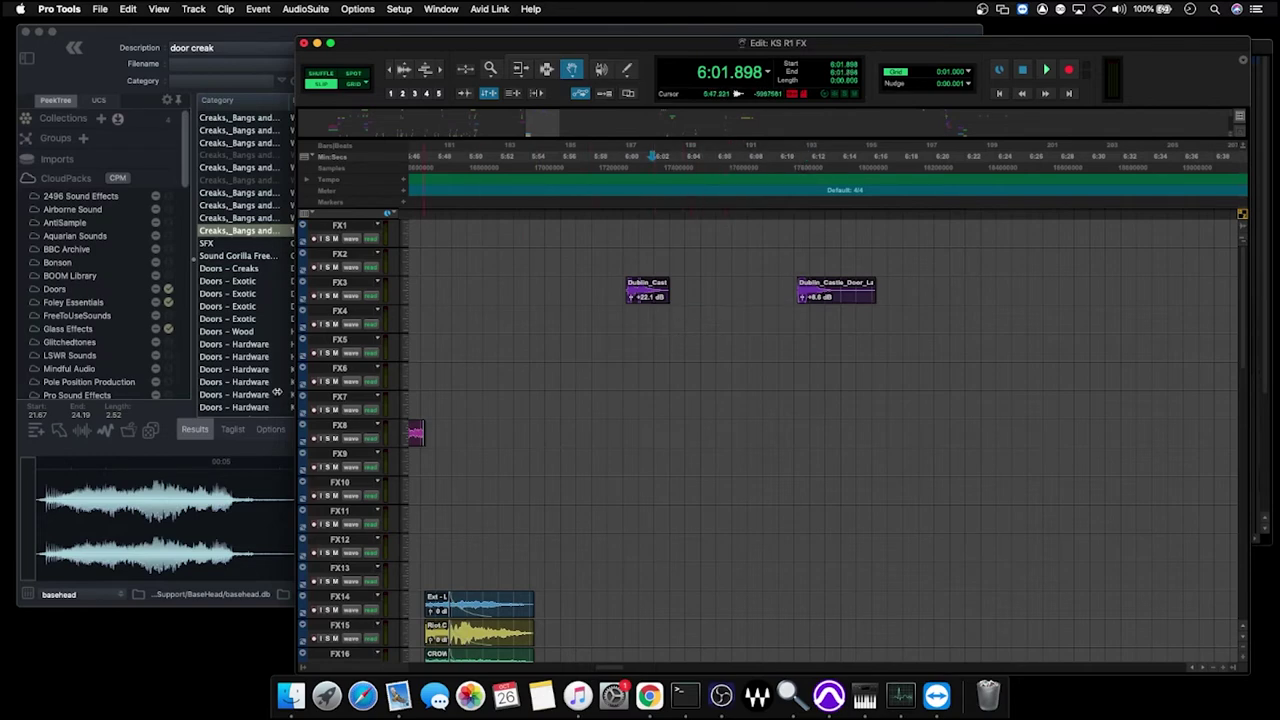
Step: Load the Large Room Reverb preset (H-Reverb 5, 3.21 s) and move its window up
left_click(244, 455)
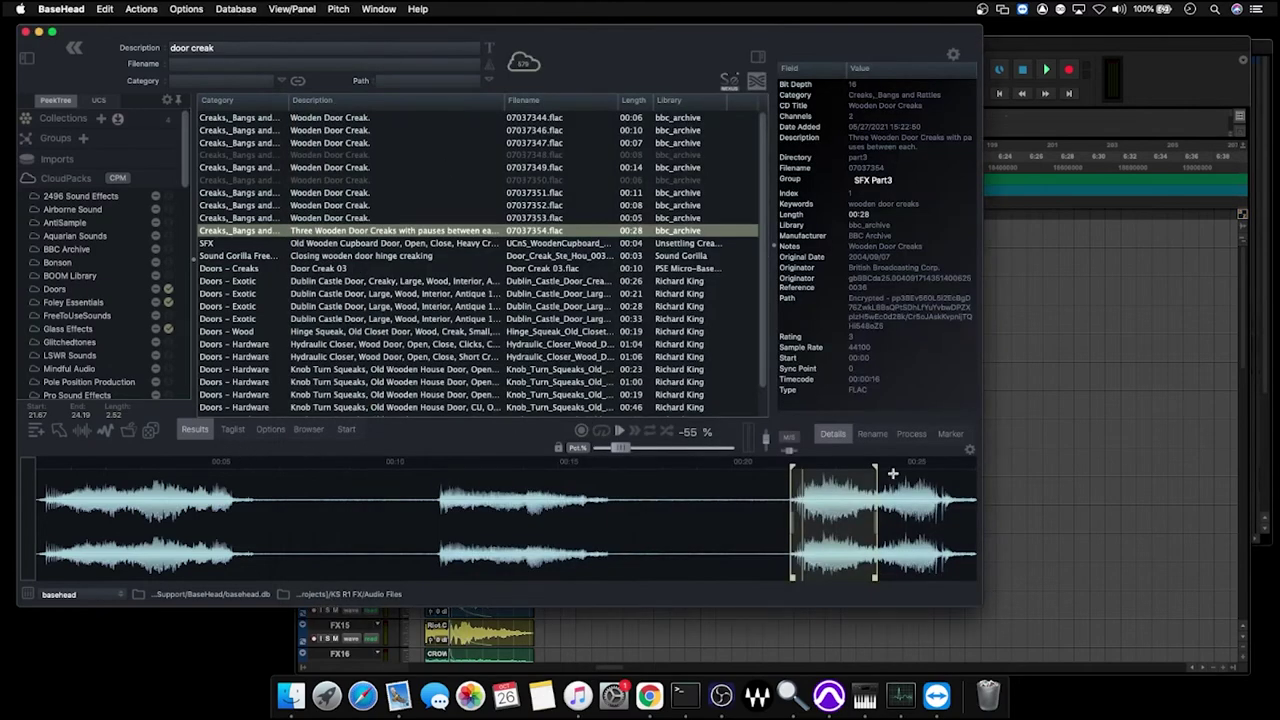
left_click(911, 433)
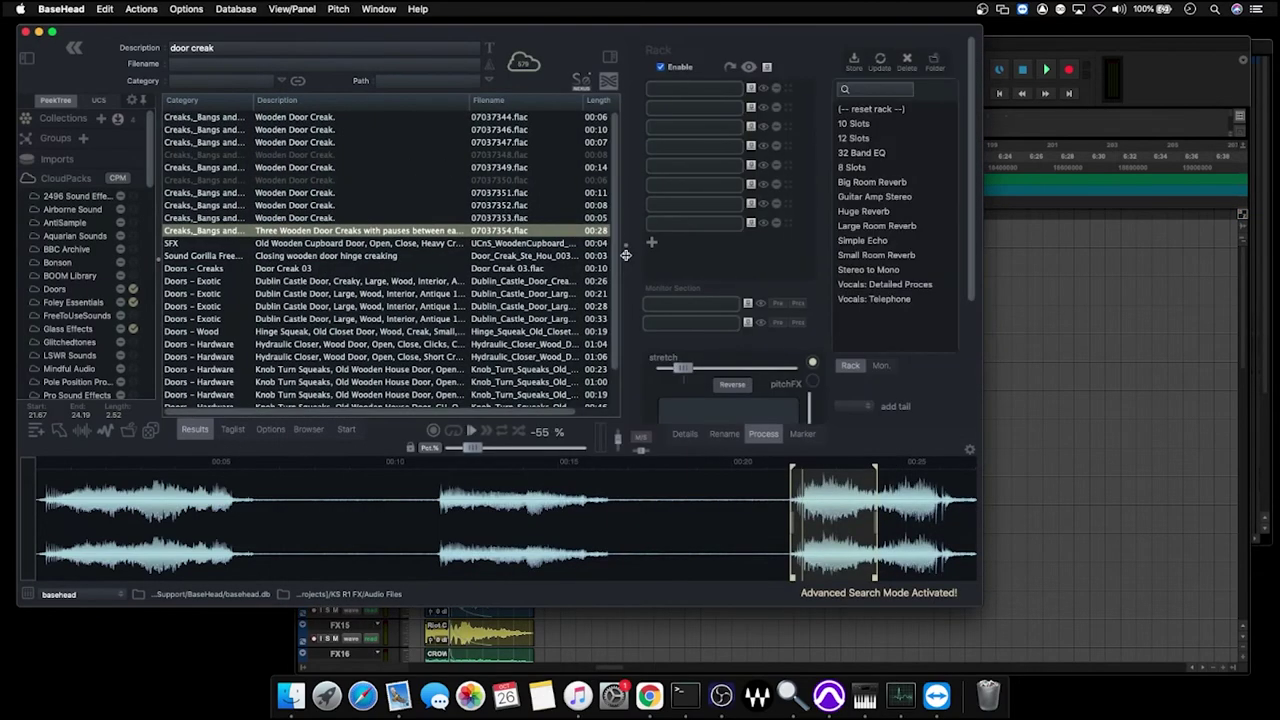
left_click(904, 227)
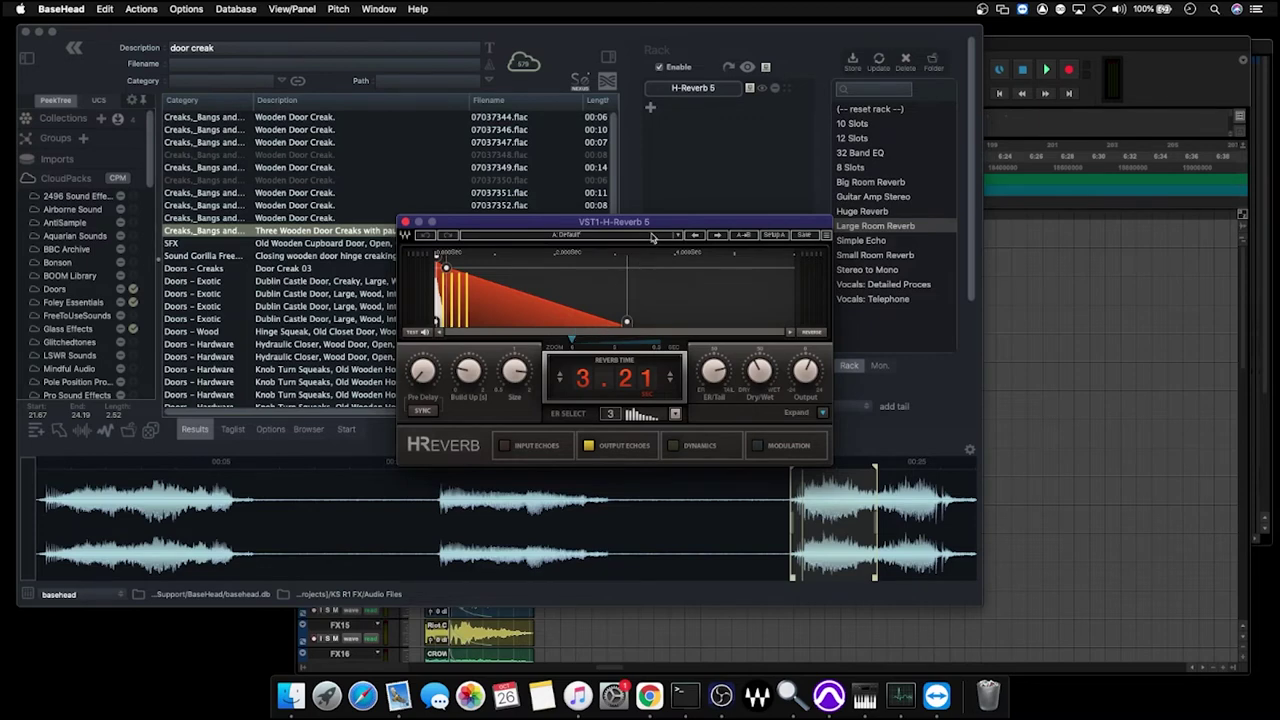
left_click_drag(660, 223, 659, 152)
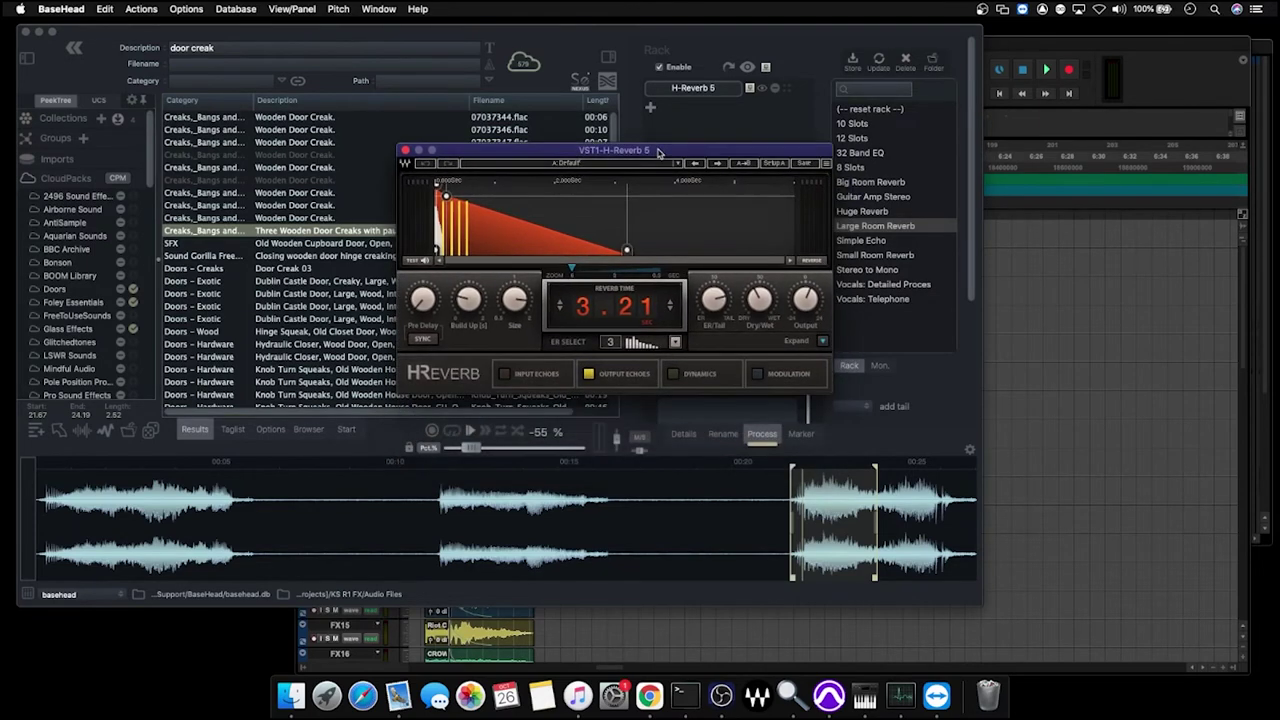
Step: Preview the reverbed creak, transfer it to Pro Tools FX4, then close the reverb window
left_click(870, 438)
key("space")
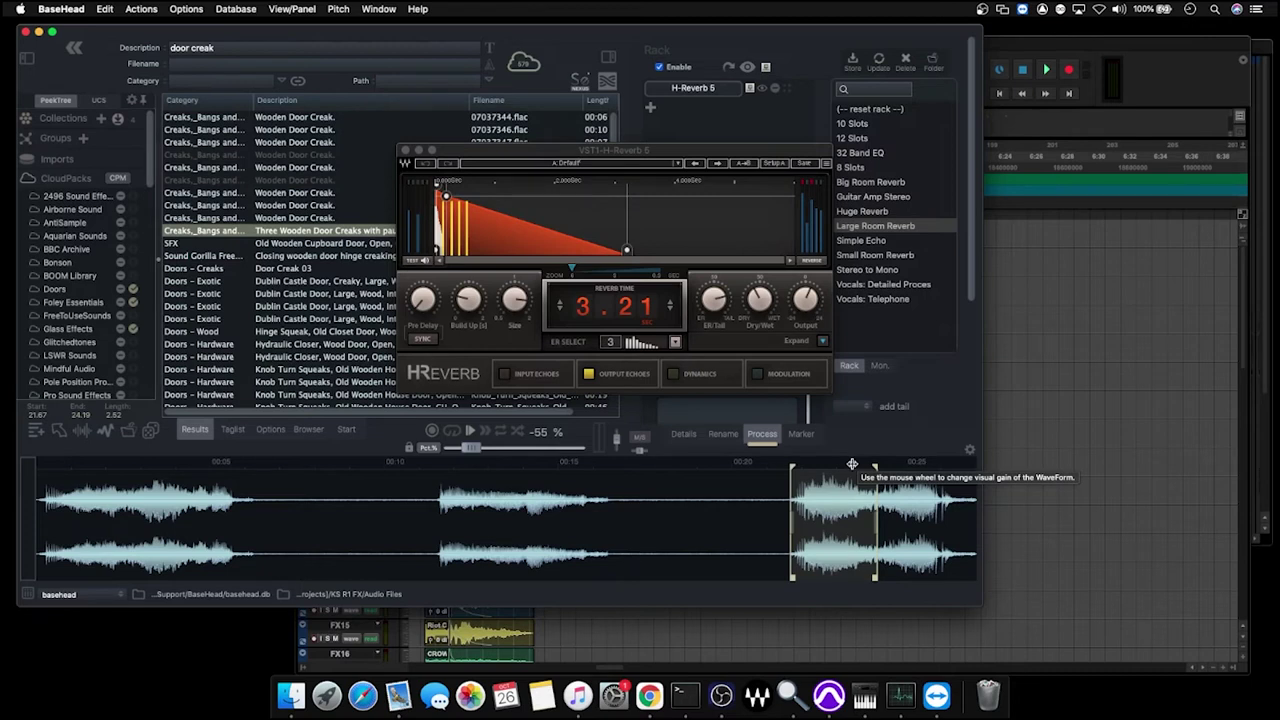
double_click(852, 464)
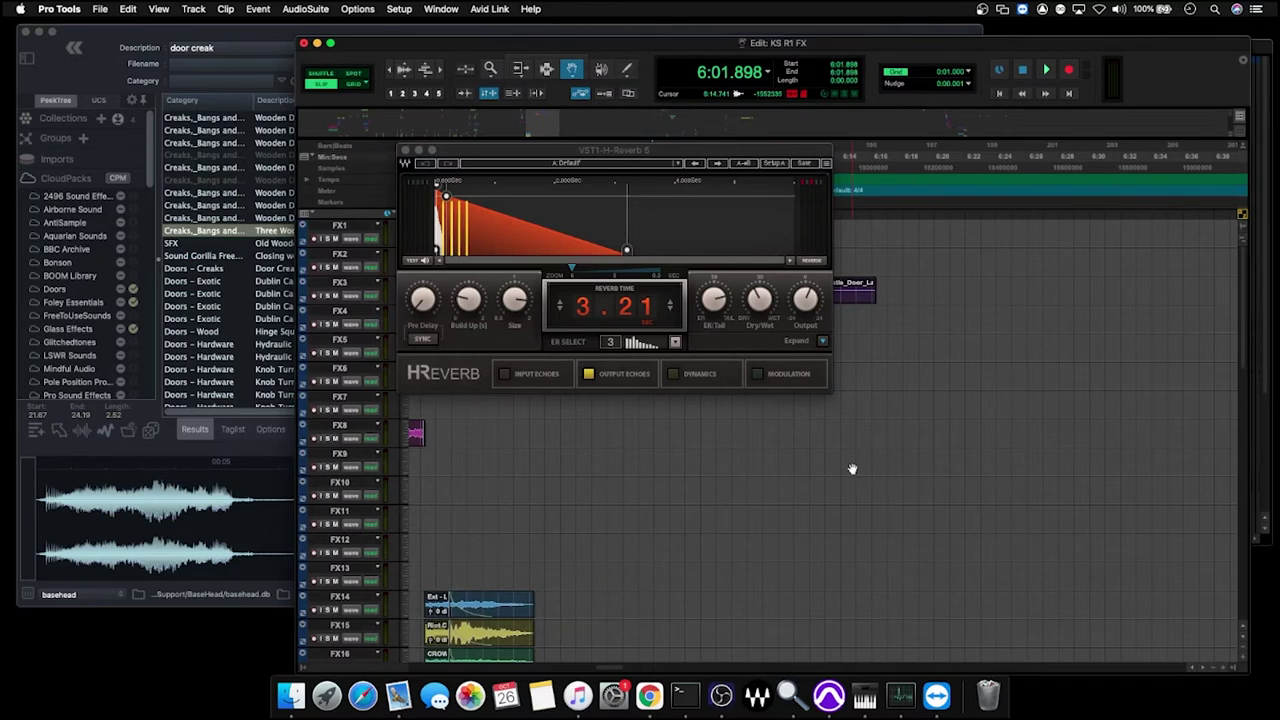
left_click(405, 151)
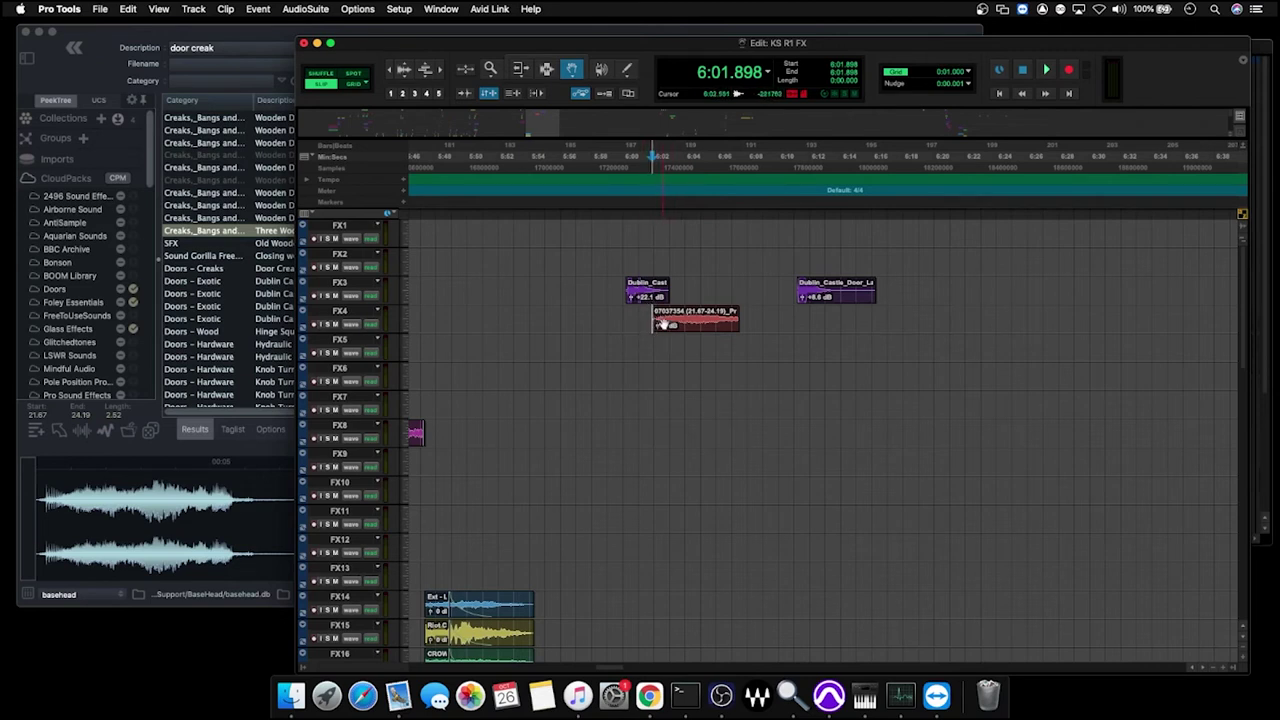
Step: Play the new creak, then drag the Dublin_Castle_Door clip on FX3 earlier to line up
key("space")
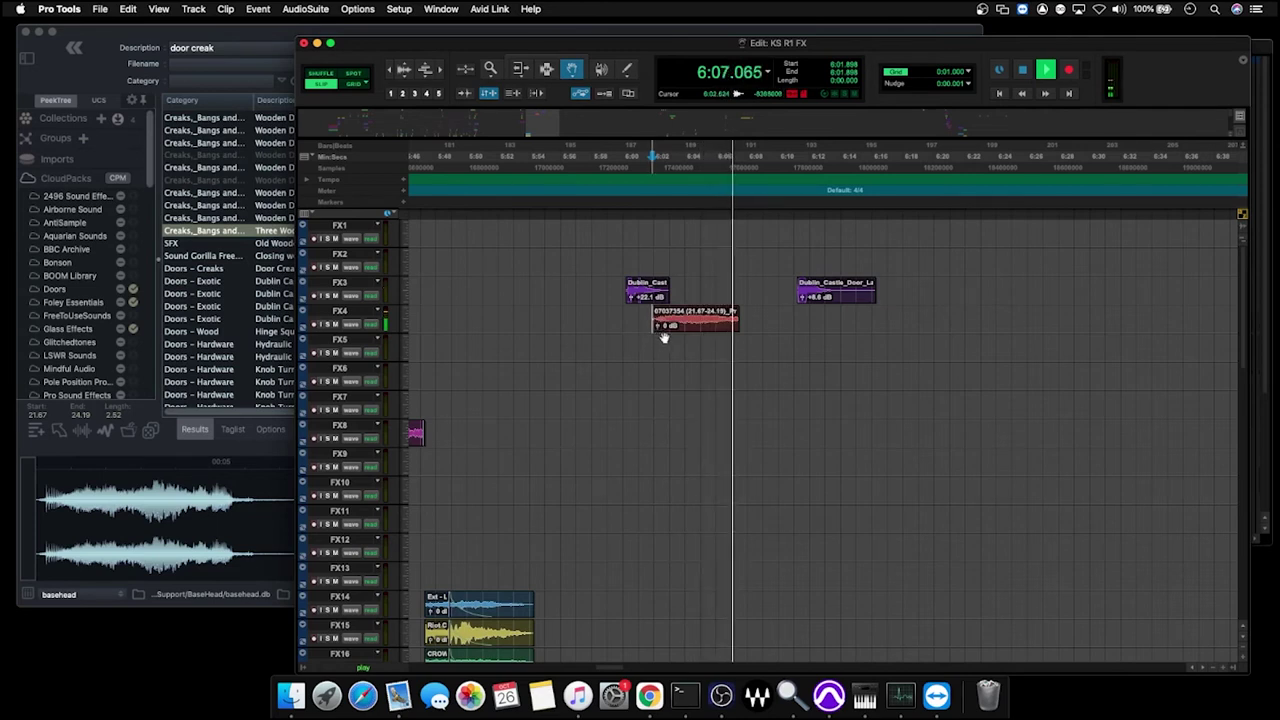
key("space")
left_click(826, 294)
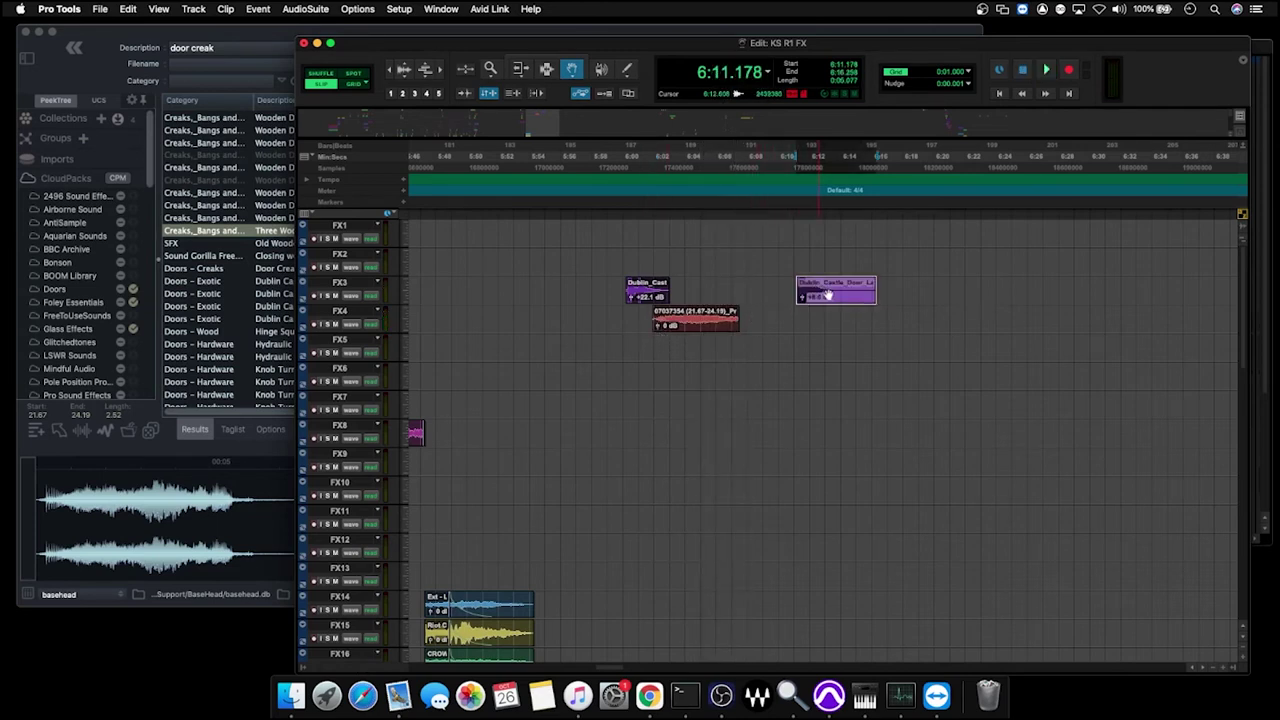
left_click_drag(826, 294, 777, 291)
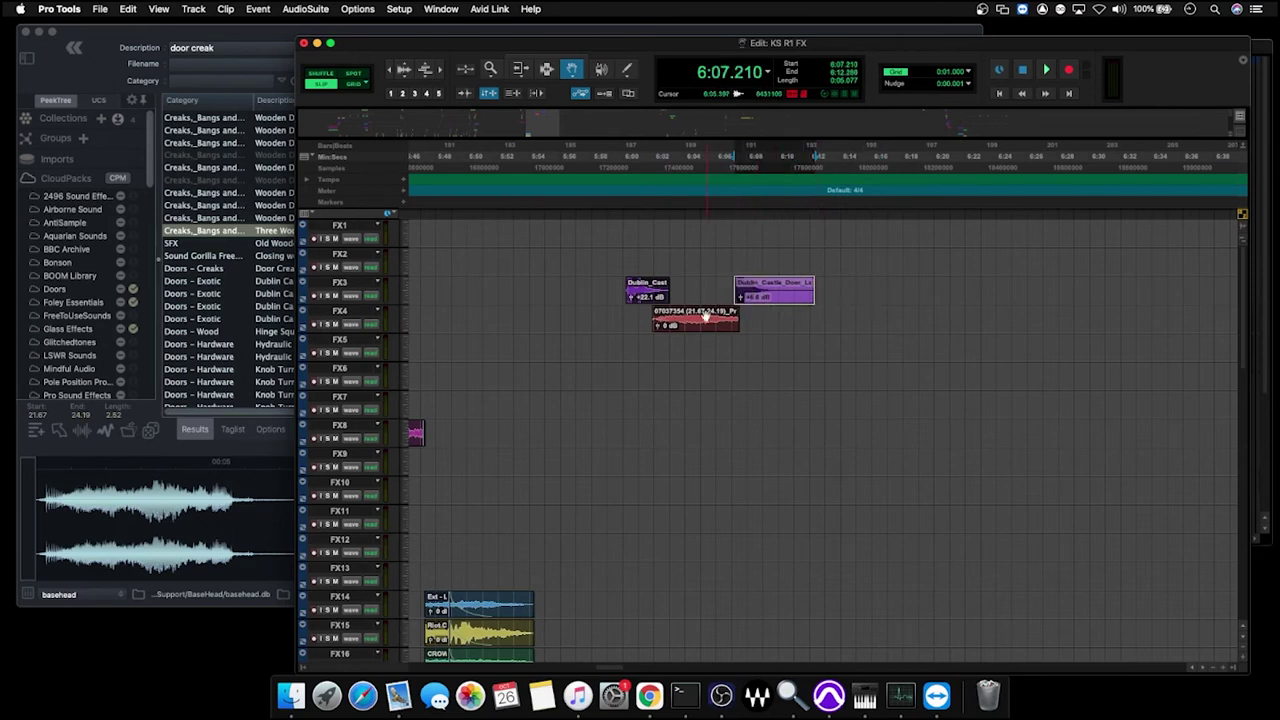
Step: Play the layered door creaks from 5:59.978 with the Selector tool, then stop
key("F7")
left_click(636, 333)
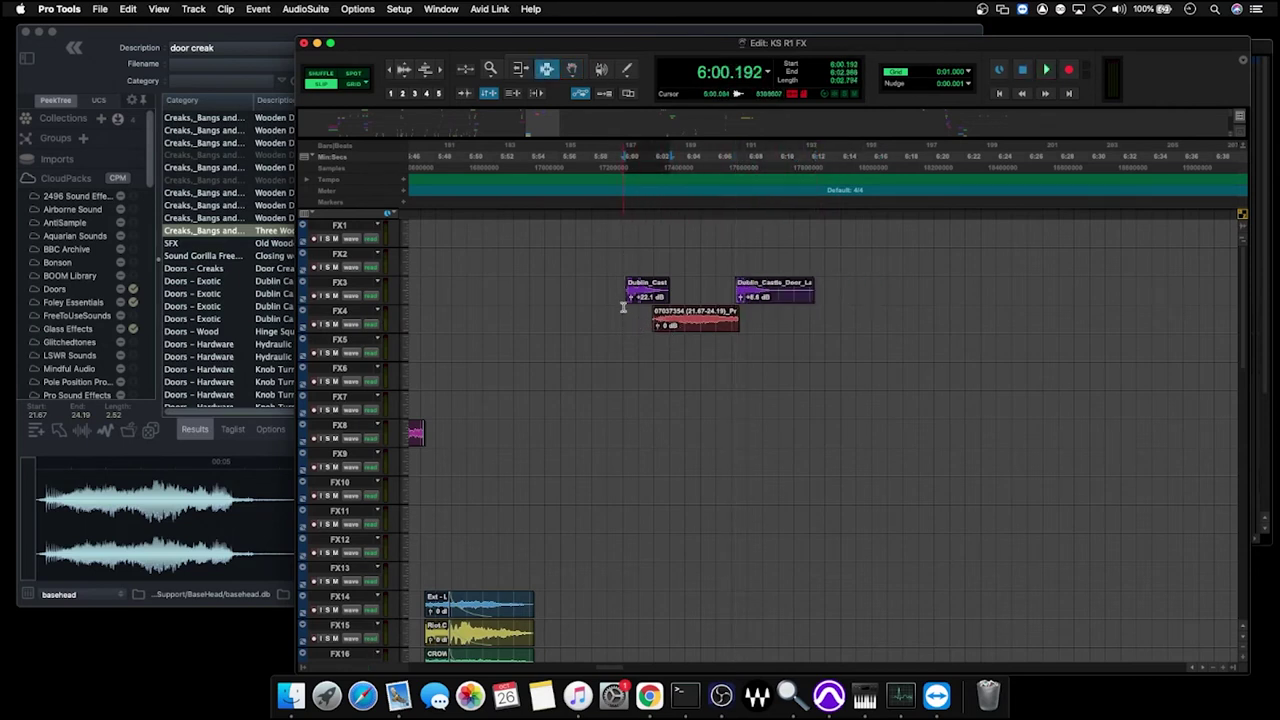
left_click(628, 328)
key("space")
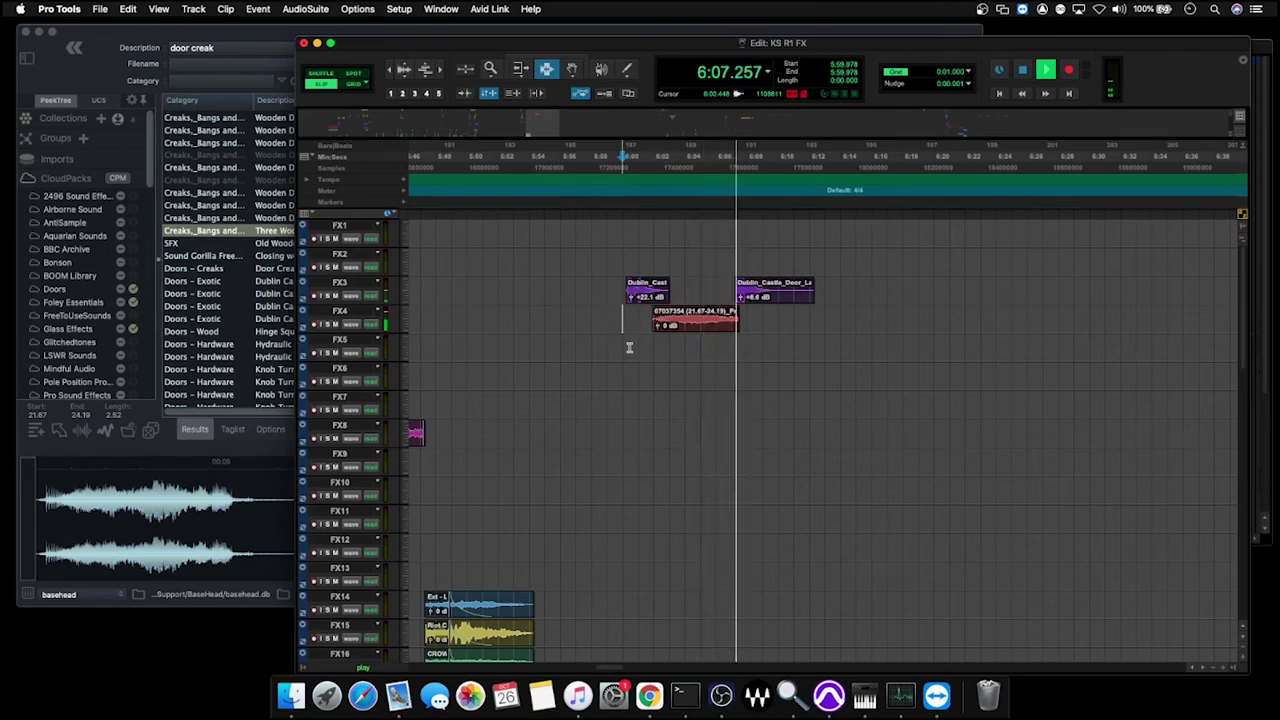
key("space")
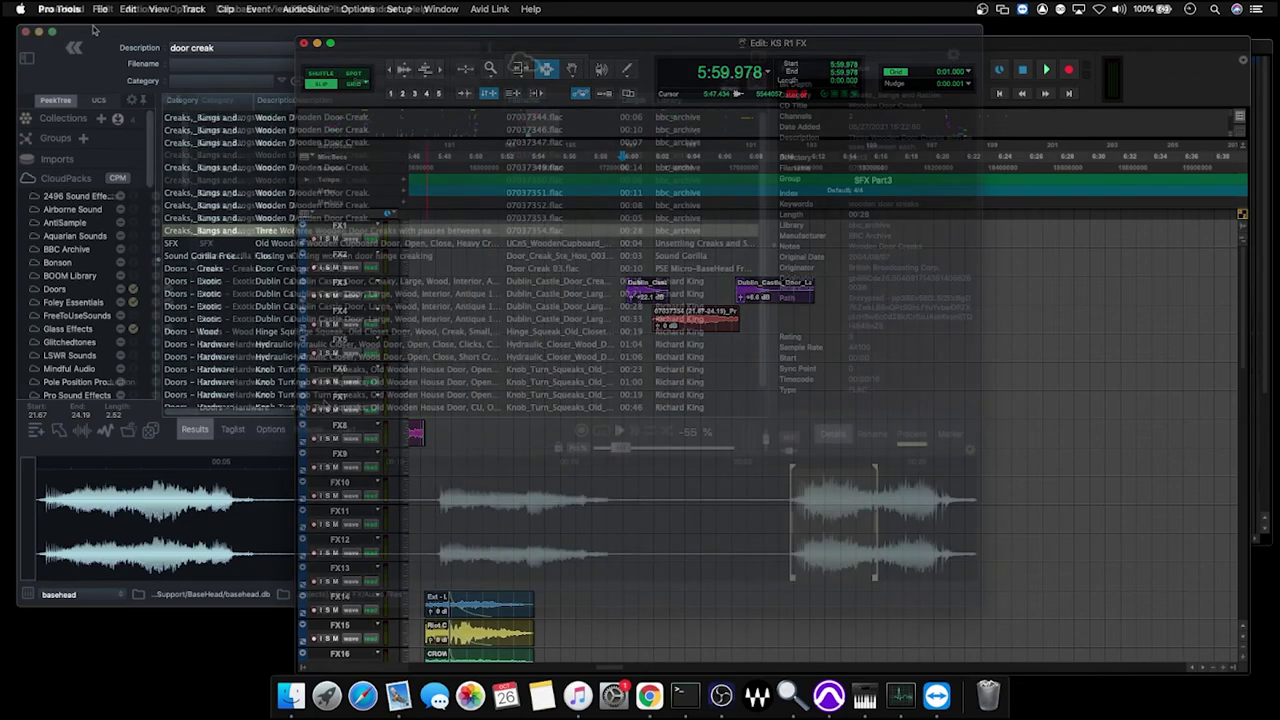
Step: Bring BaseHead forward and scroll the 'door creak' results, now including CloudPack records
left_click(66, 50)
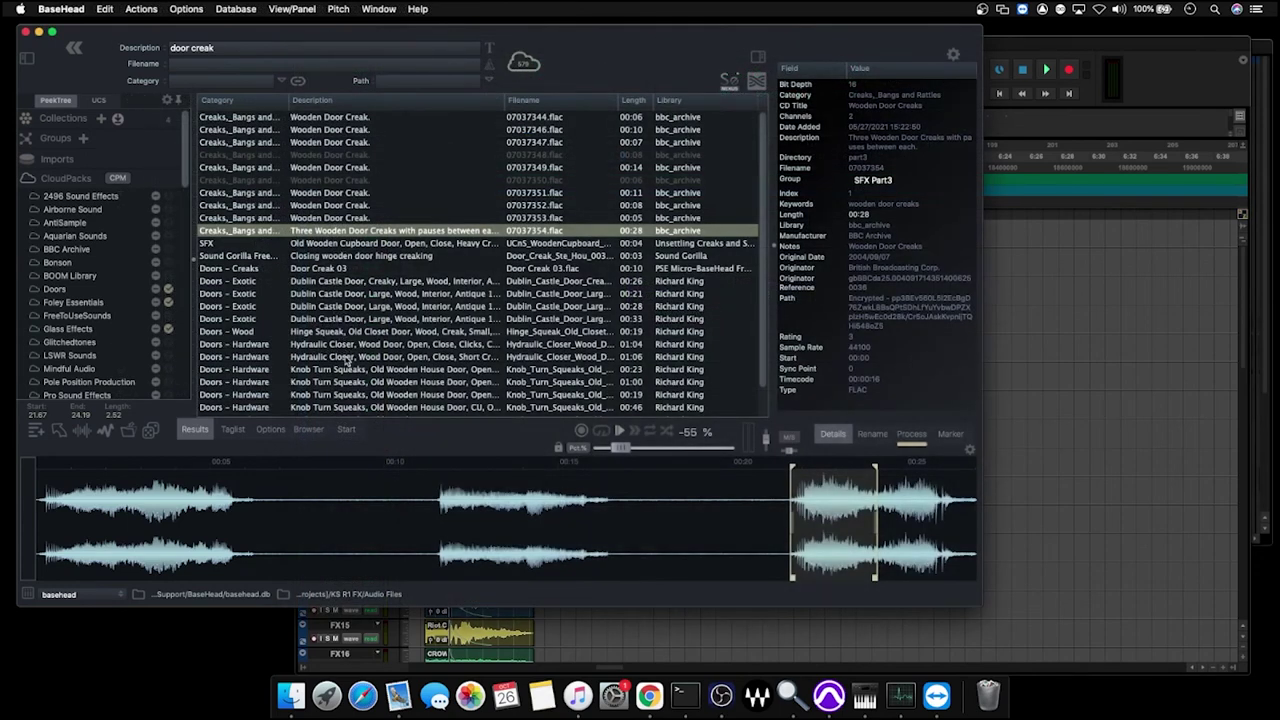
scroll(100, 272, "down", 5)
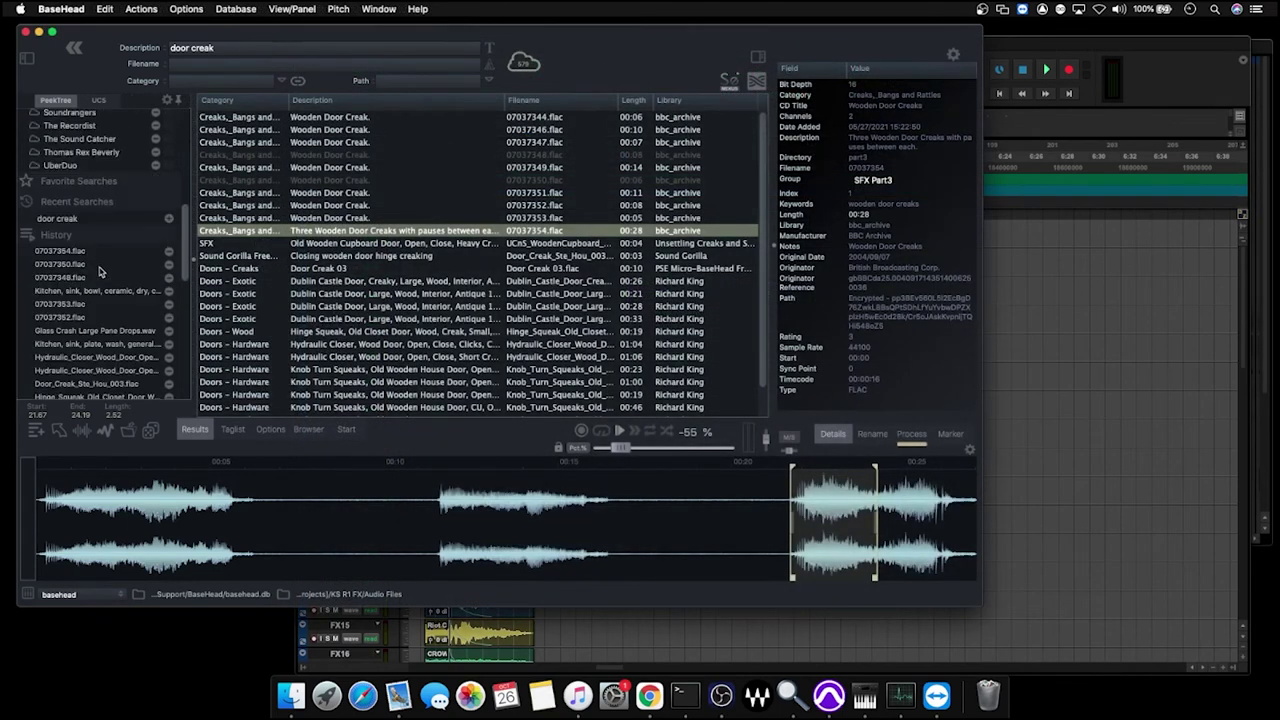
scroll(99, 273, "up", 5)
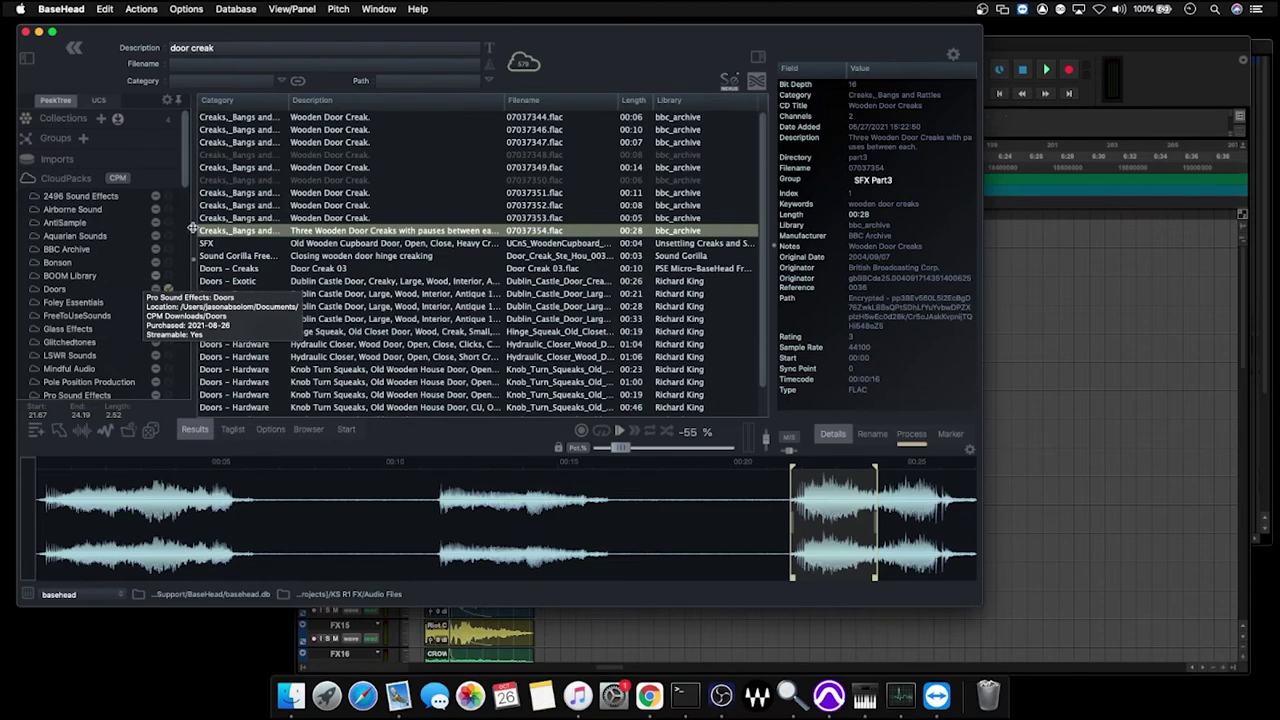
scroll(392, 298, "down", 3)
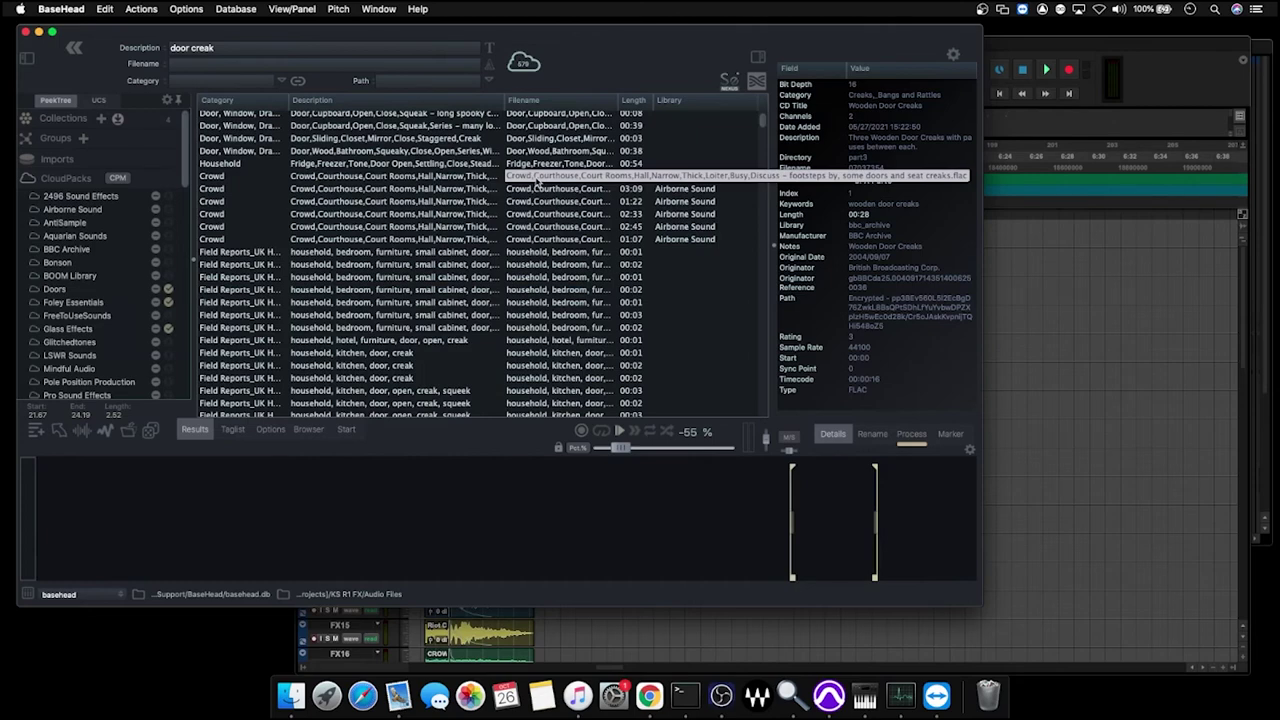
Step: Audition the Dodge 500 School Bus Interior Door at lower pitch, then open its pack's store page
scroll(508, 163, "down", 20)
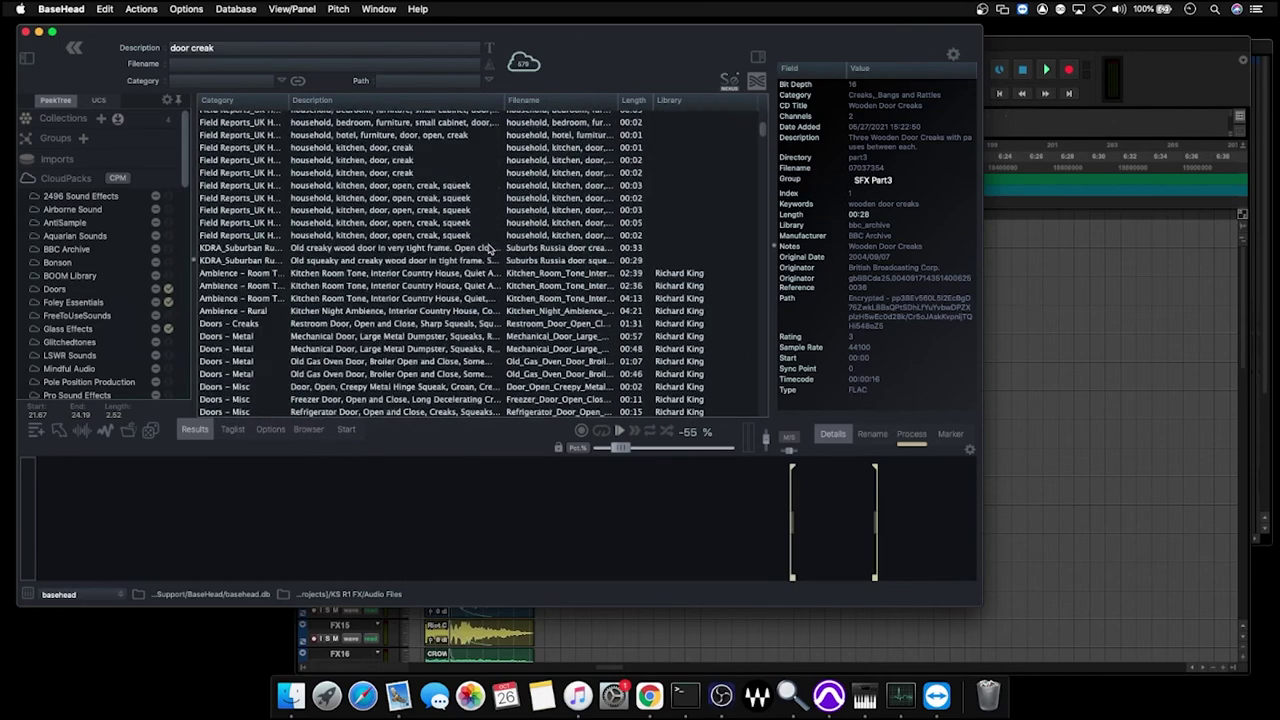
scroll(578, 245, "down", 5)
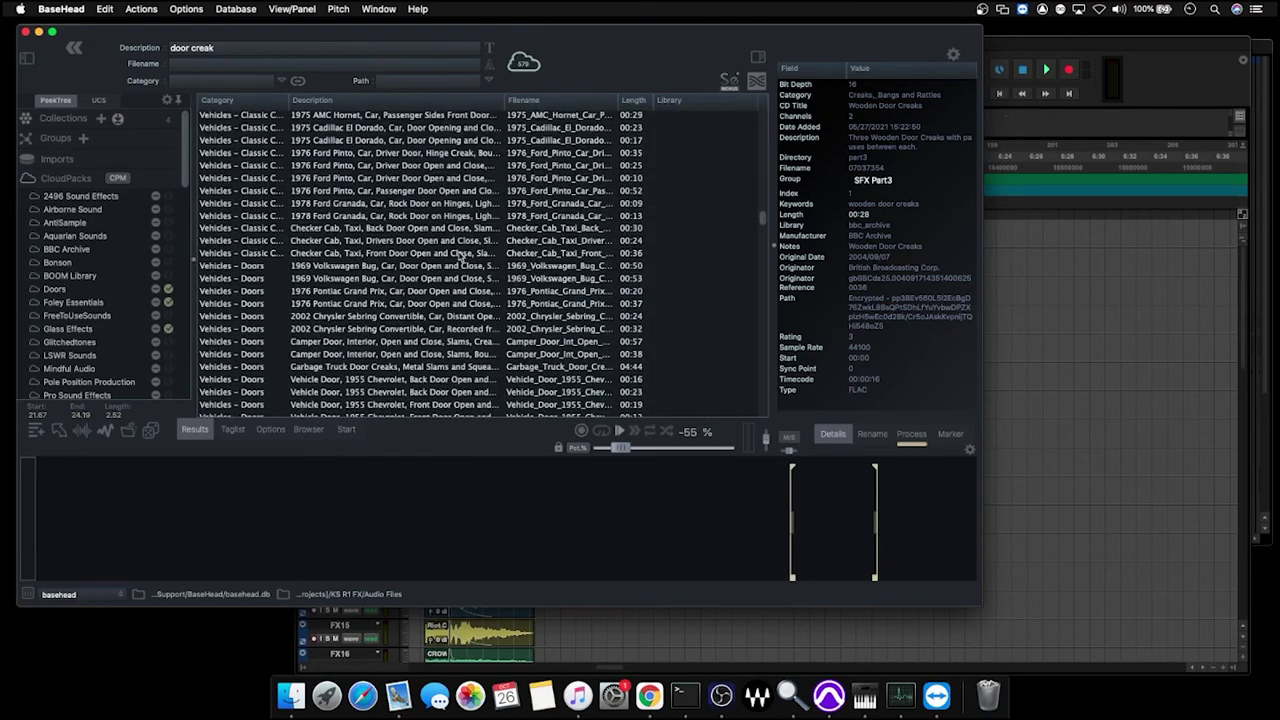
scroll(507, 290, "down", 10)
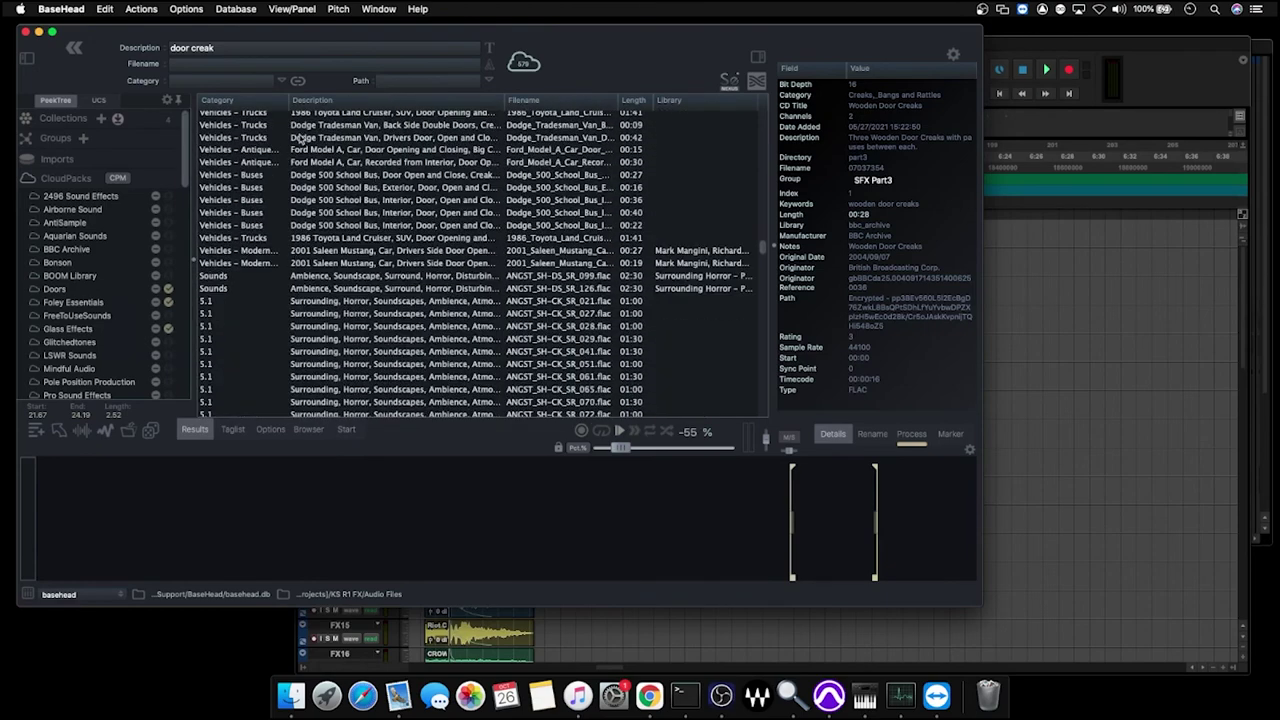
left_click(449, 203)
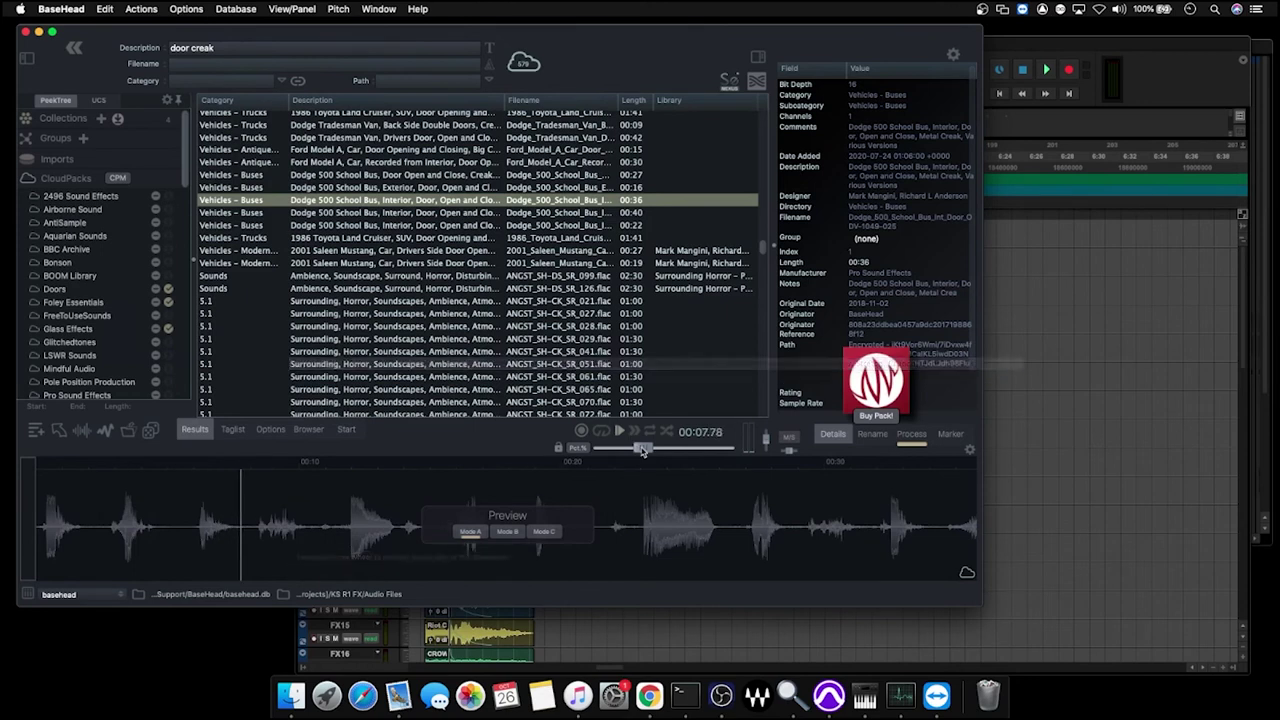
mouse_move(641, 447)
left_mouse_down()
mouse_move(633, 472)
mouse_move(650, 452)
mouse_move(623, 459)
left_mouse_up()
left_click(637, 520)
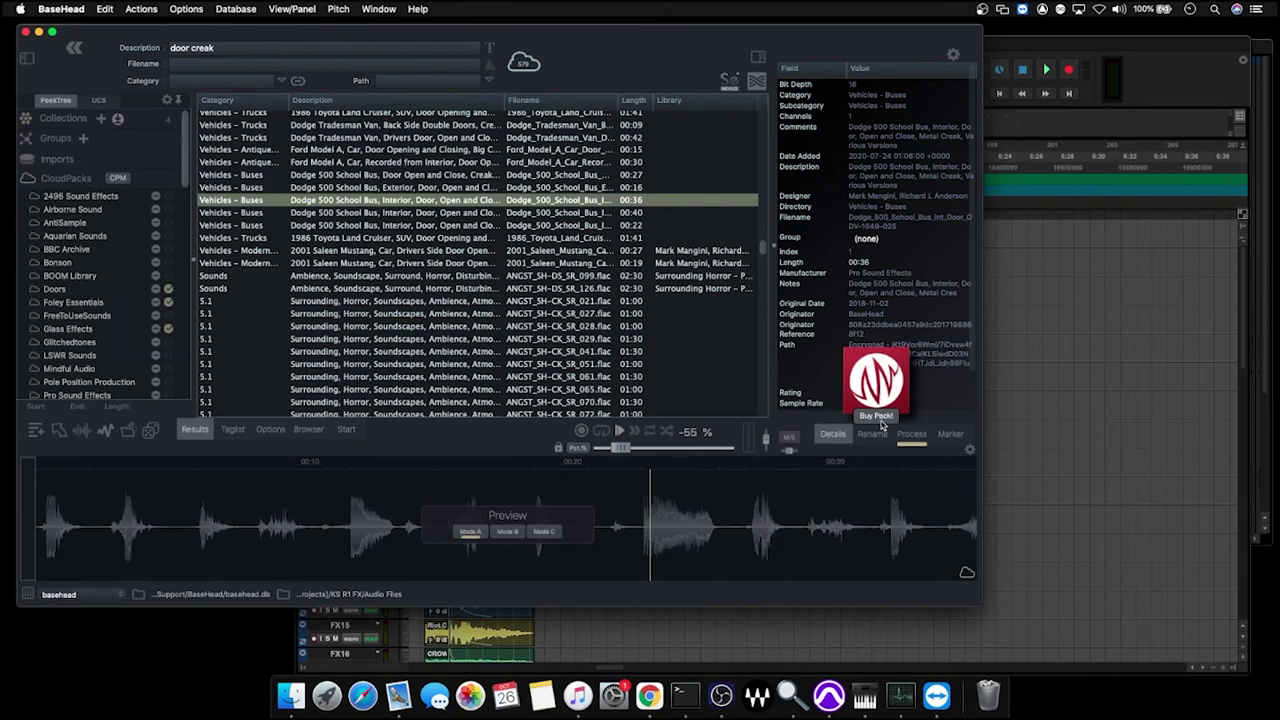
left_click(879, 417)
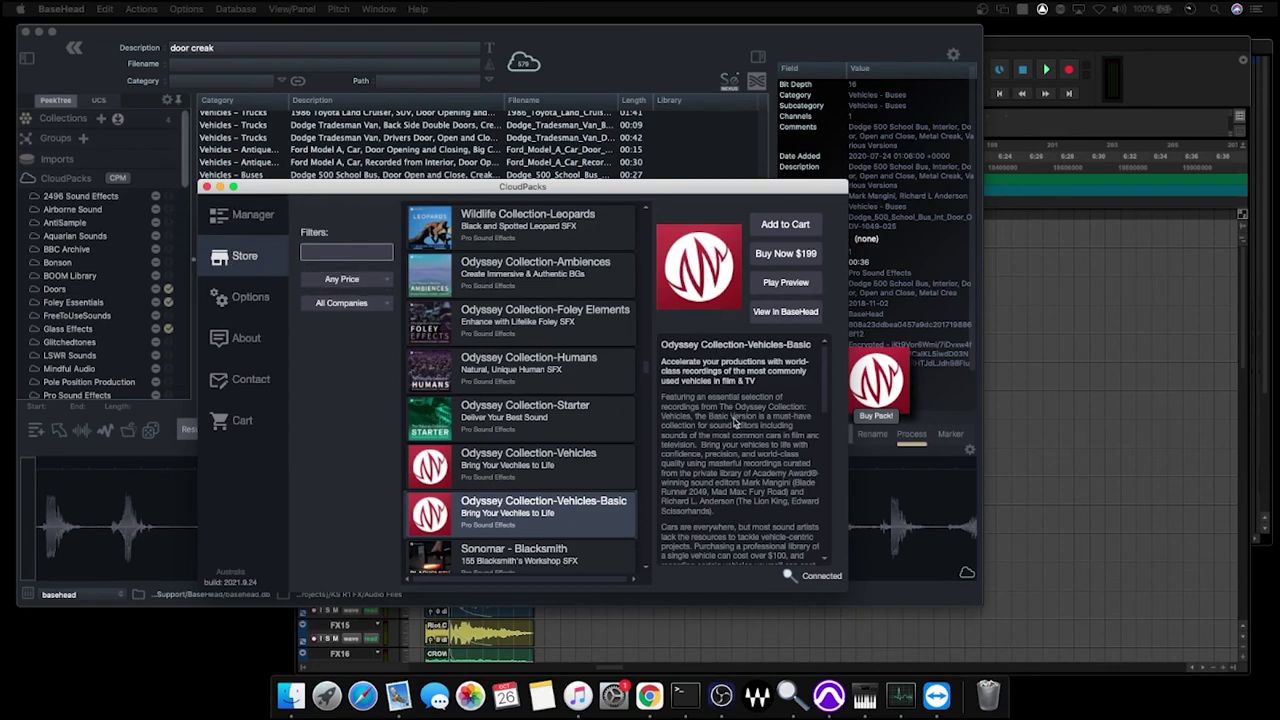
Step: View all 1503 Odyssey Collection-Vehicles-Basic records in BaseHead and return to the main window
scroll(735, 422, "down", 10)
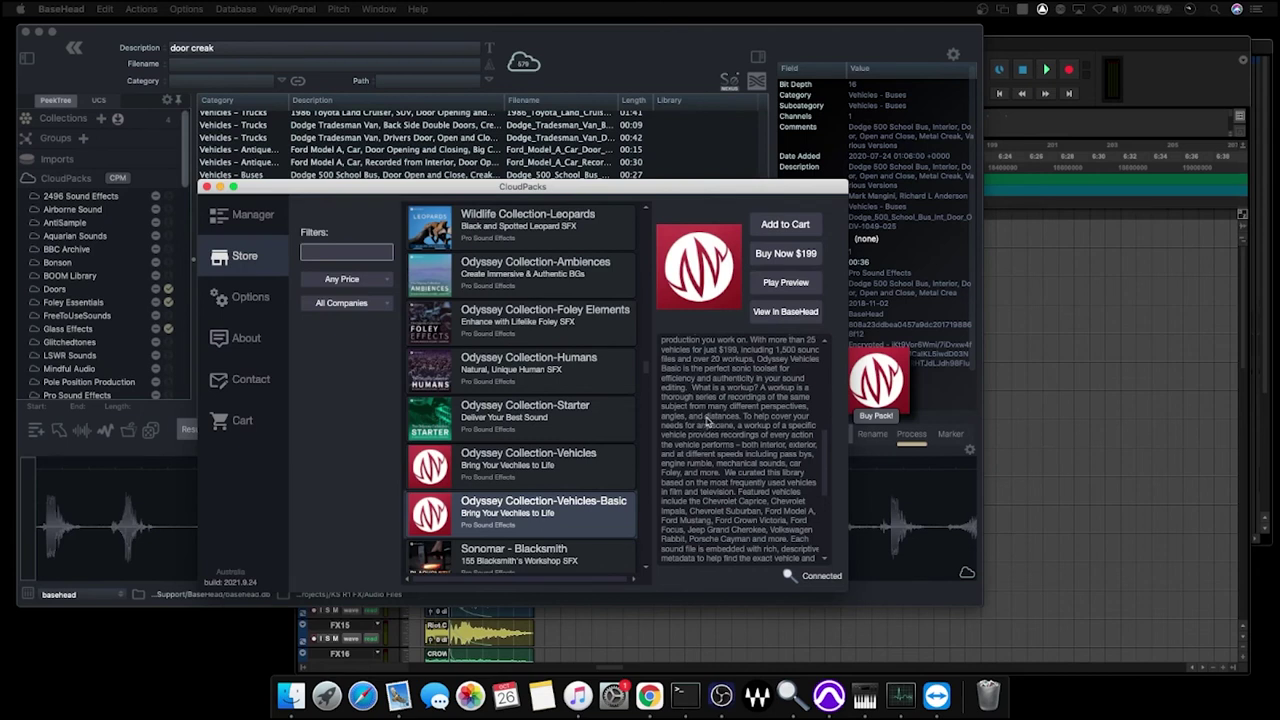
left_click(785, 312)
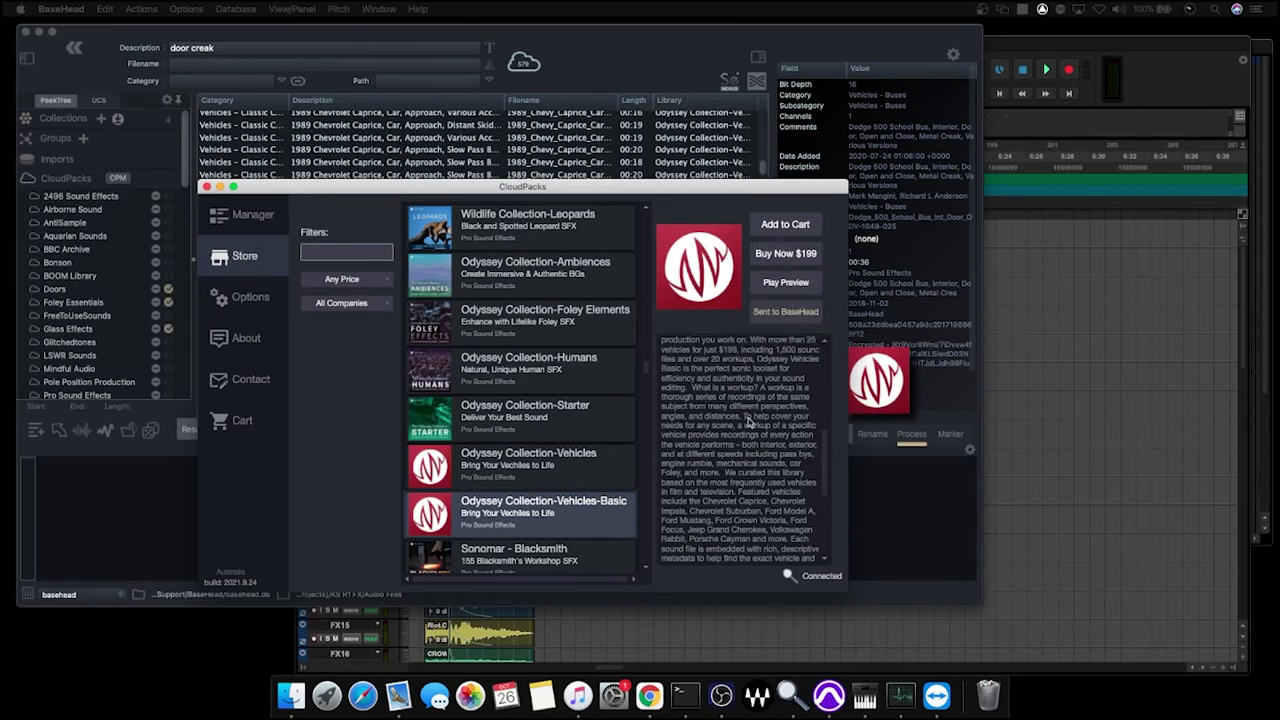
left_click(636, 42)
scroll(575, 350, "down", 10)
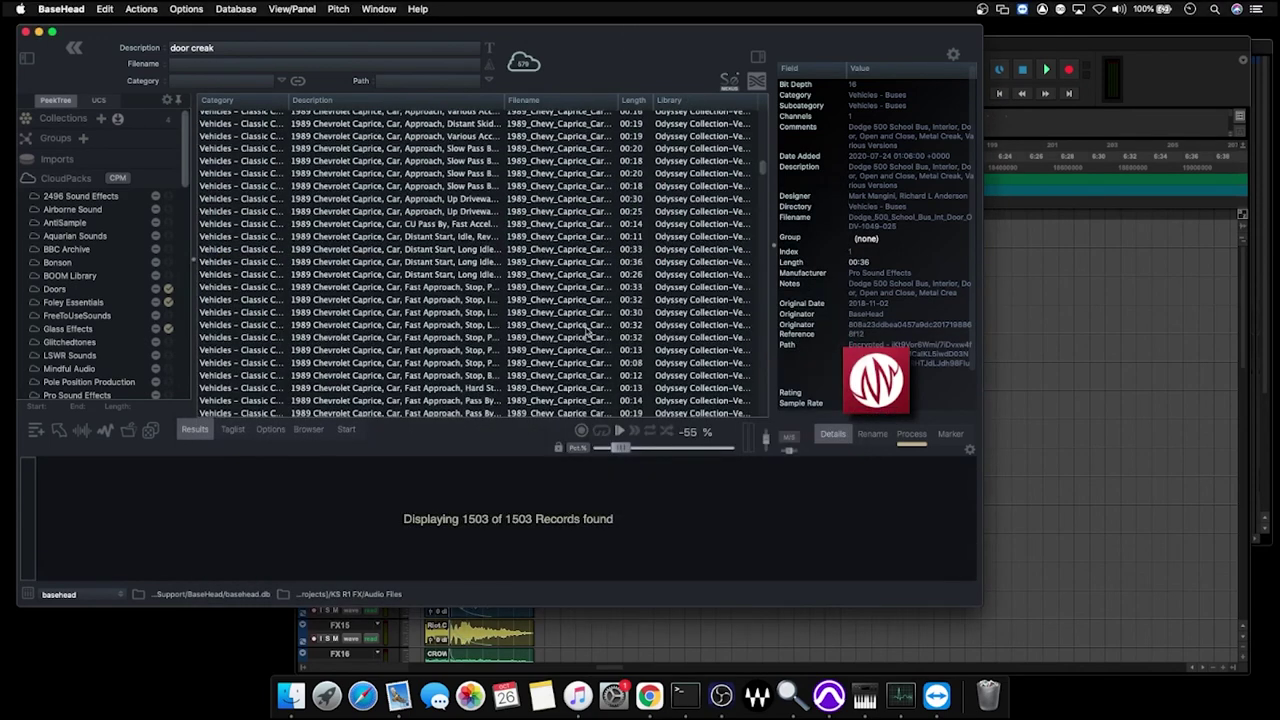
scroll(585, 320, "up", 15)
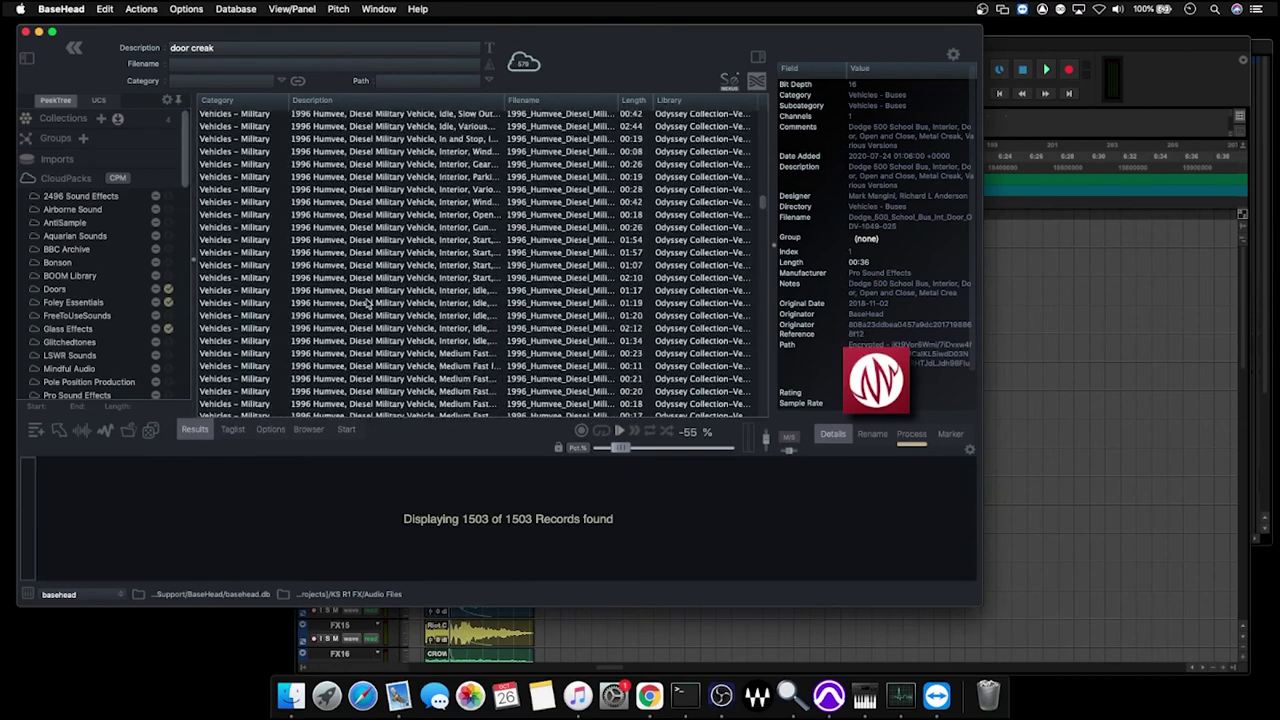
scroll(400, 310, "down", 15)
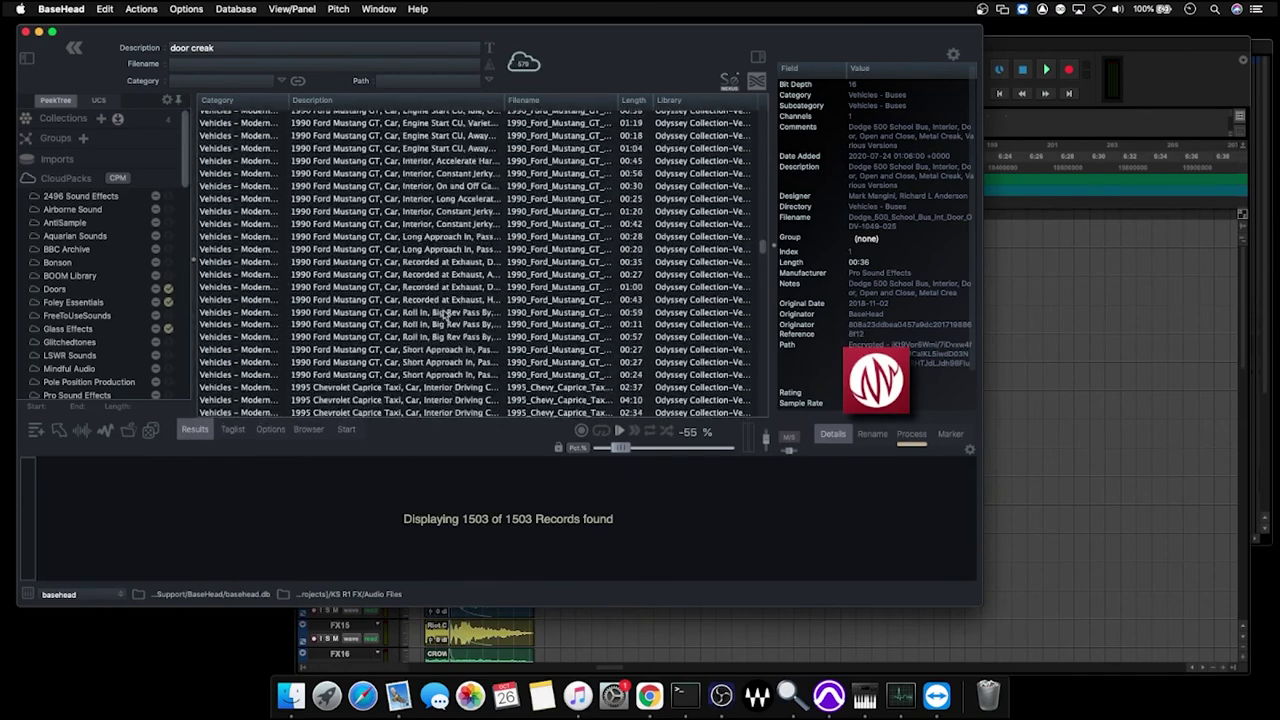
scroll(445, 316, "down", 6)
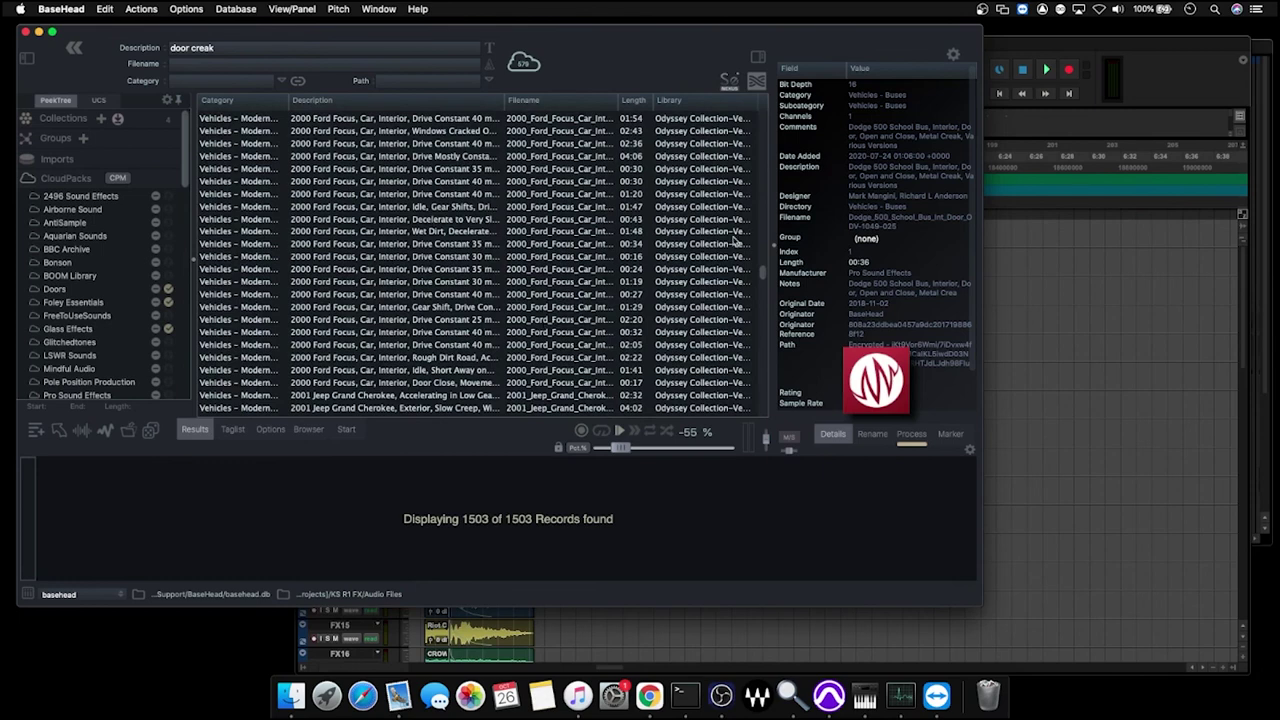
scroll(730, 230, "up", 15)
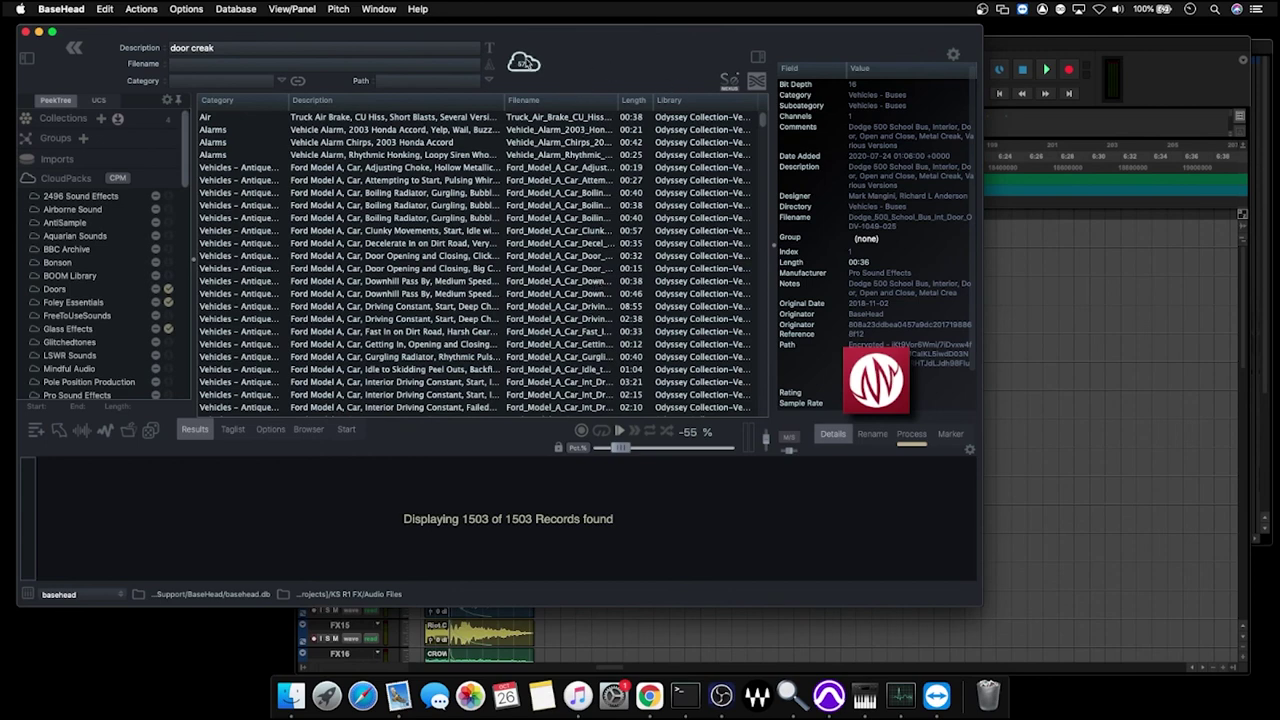
left_click(524, 62)
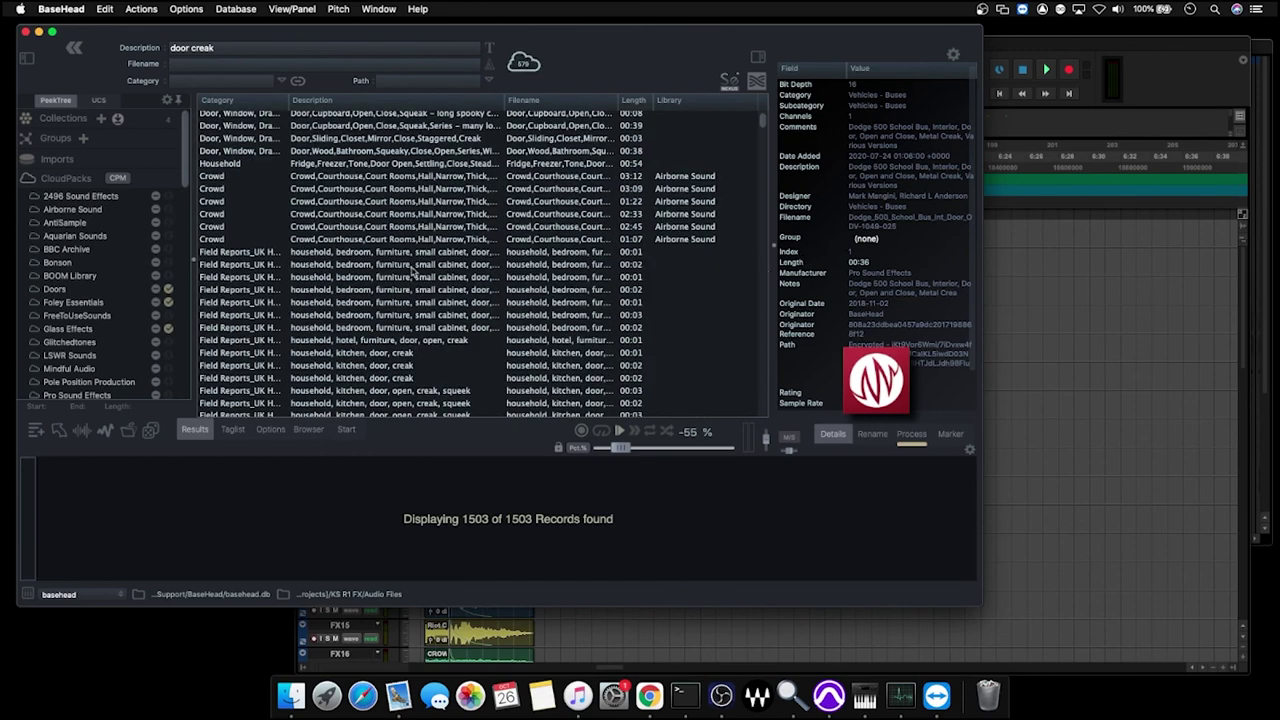
Step: Clear the 'door creak' text from the Description search field
left_click(231, 50)
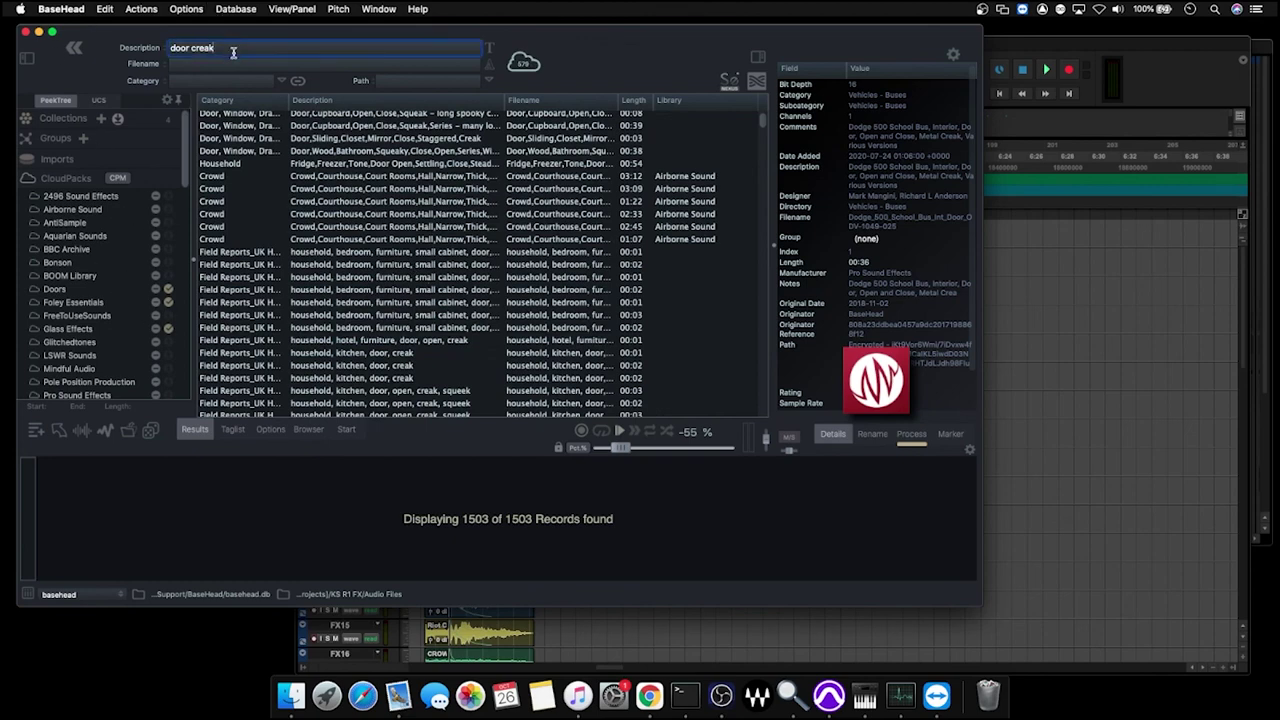
key("Return")
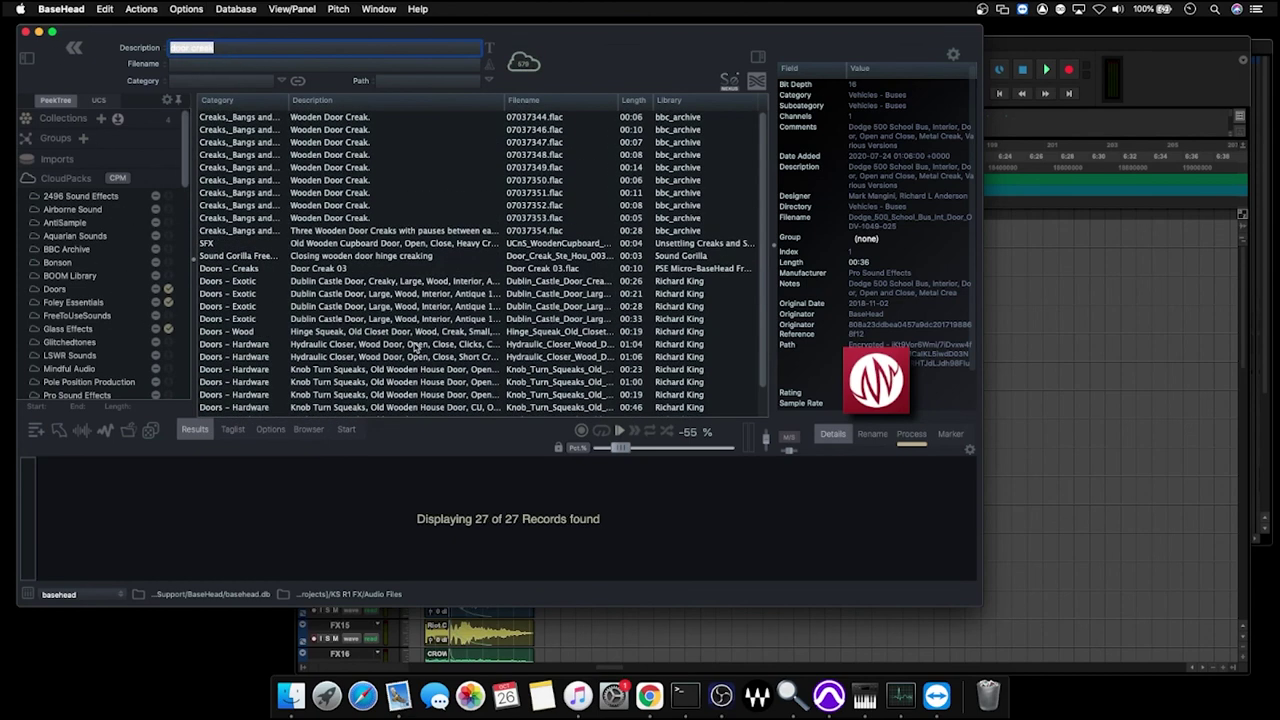
key("BackSpace")
key("Return")
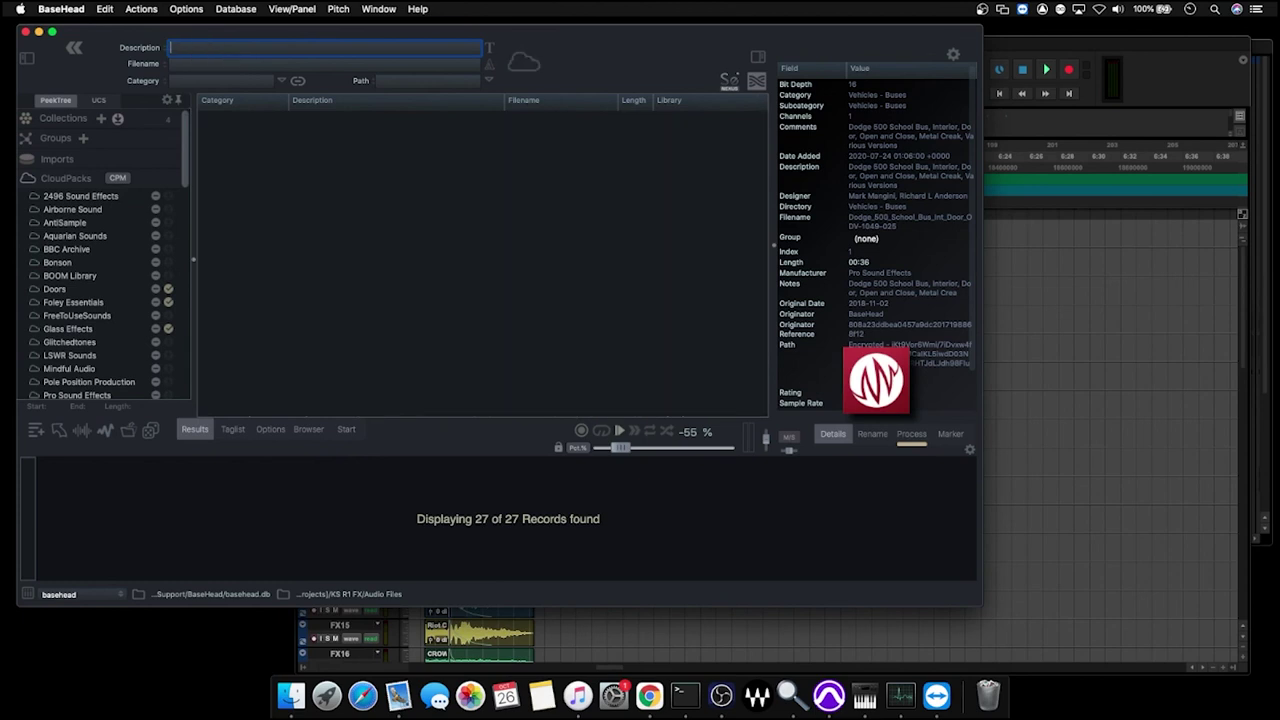